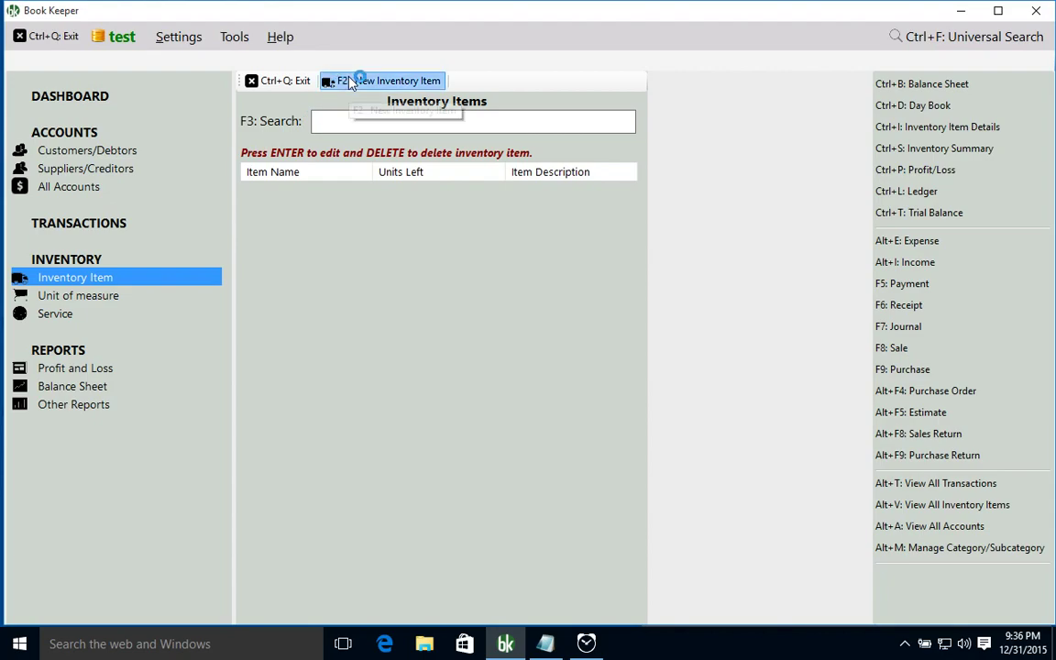
Create an inventory item named item1, keeping the default date, unit, quantity and category.
text(item1)
key(Return)
key(Return)
key(Return)
key(Return)
key(Return)
key(Return)
key(Return)
key(Return)
key(Return)
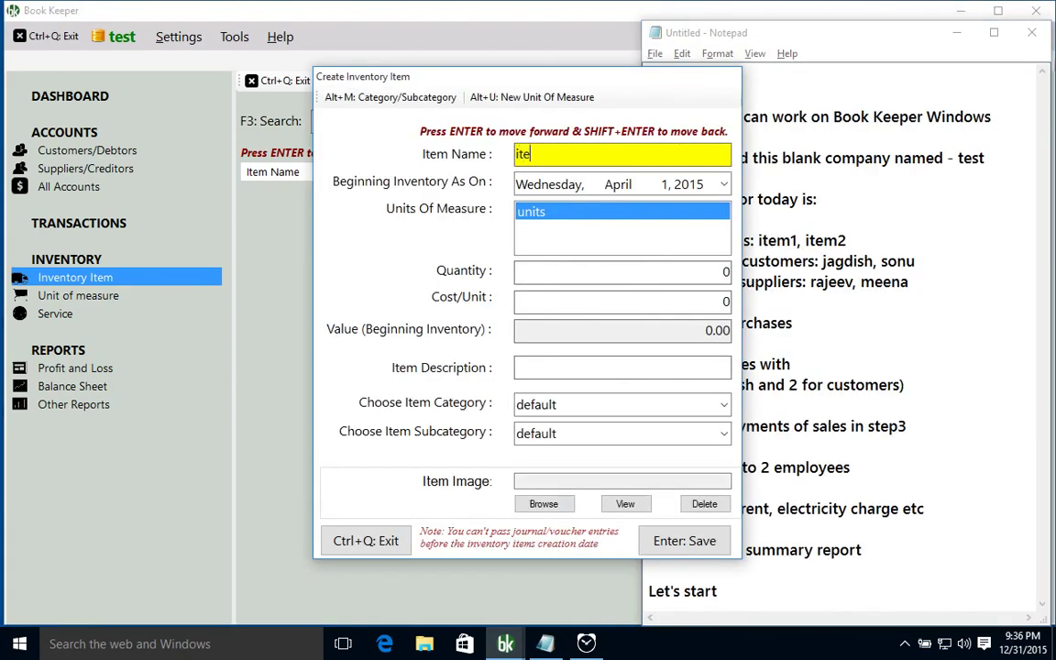
Create a second inventory item named item2 with the default settings, and leave the inventory item list.
text(item2)
key(Return)
key(Return)
key(Return)
key(Return)
key(Return)
key(Return)
key(Return)
key(Return)
key(Return)
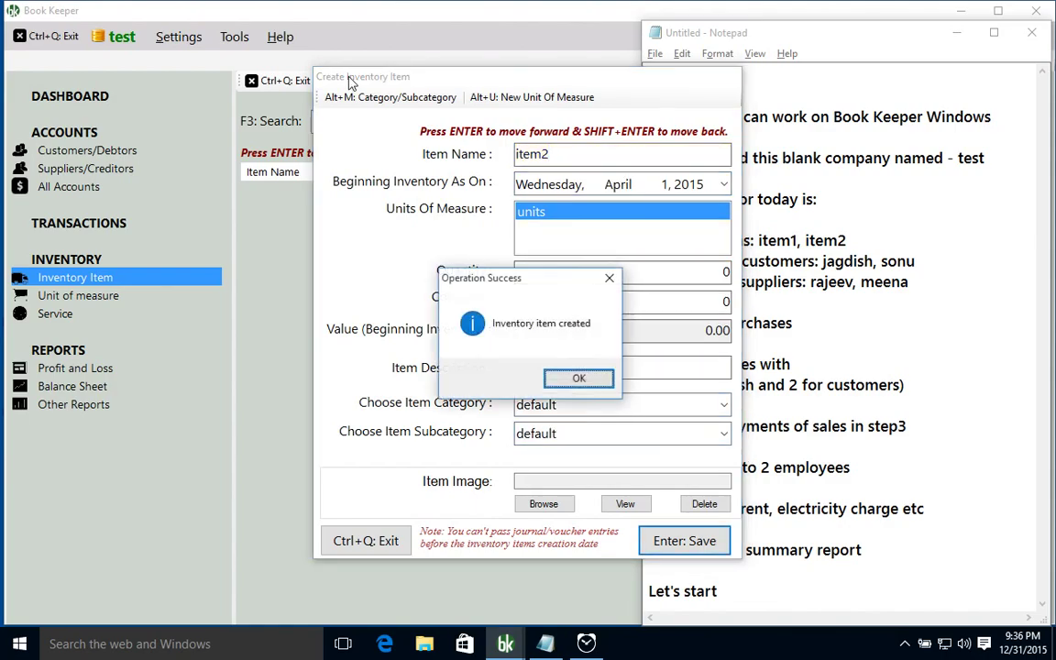
key(ctrl+q)
key(ctrl+q)
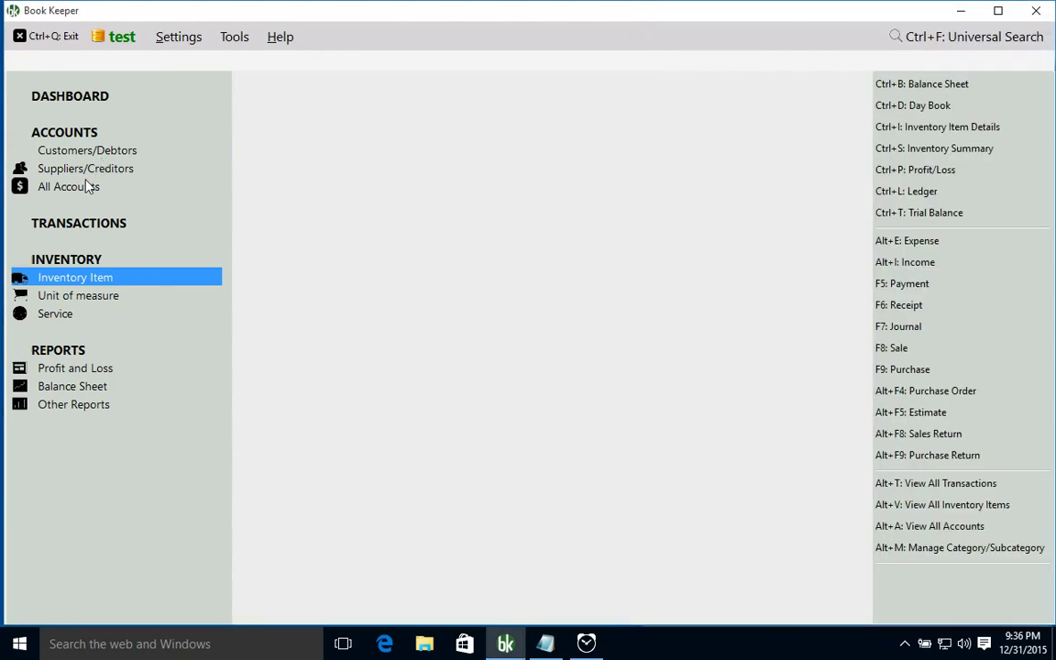
Create a Sundry Debtors account from the accounts list, entering the first customer's name and keeping the default details.
click(91, 181)
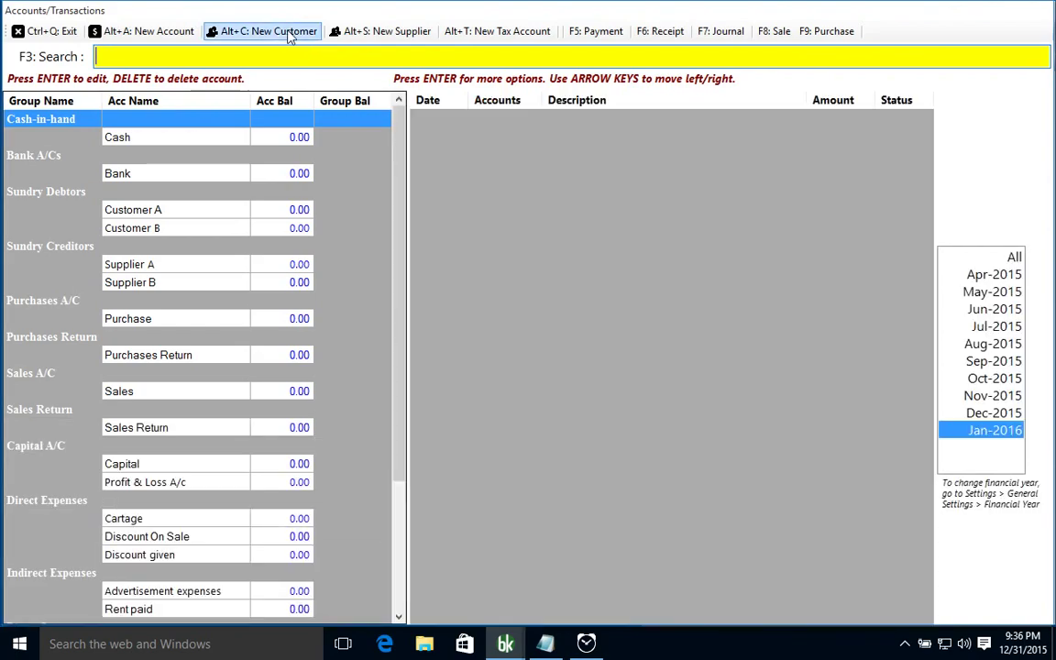
click(268, 33)
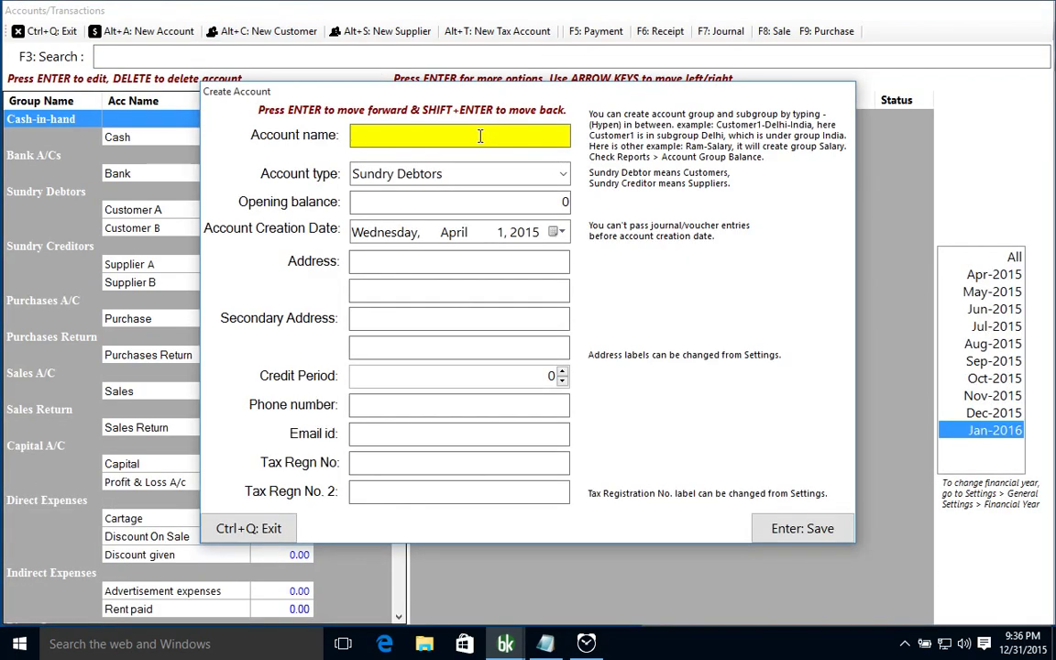
key(Return)
key(Return)
key(Return)
key(Return)
key(Return)
key(Return)
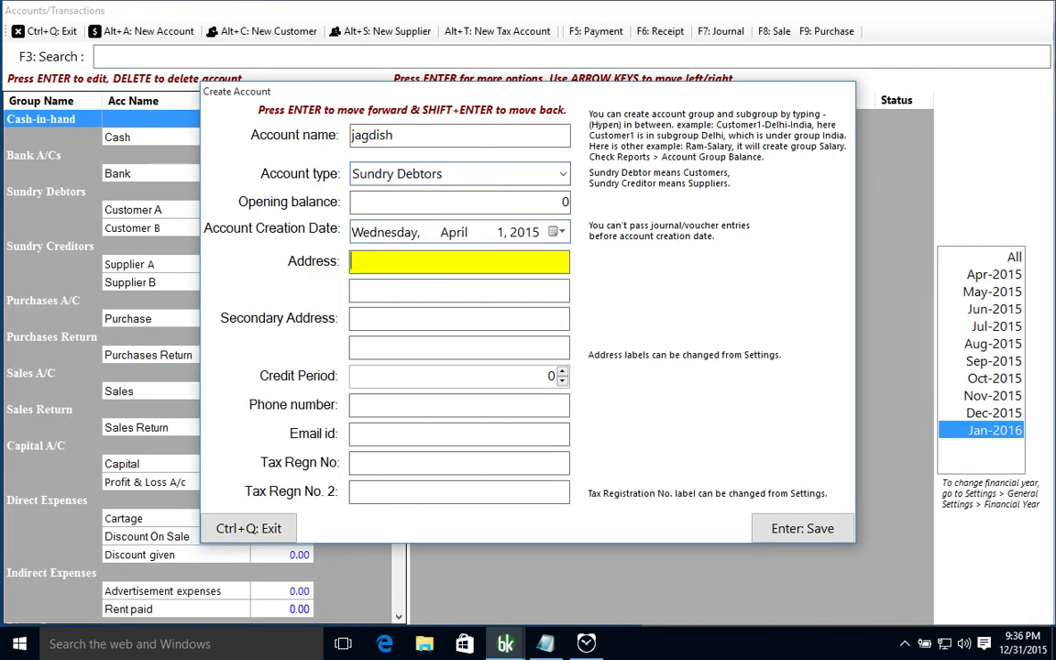
key(Return)
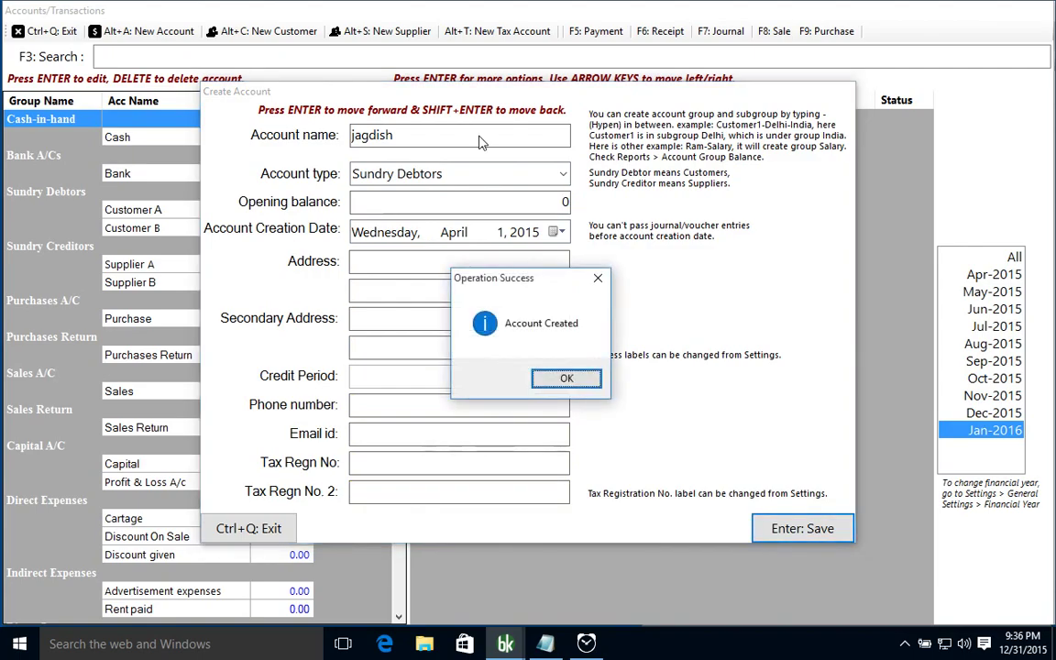
key(Return)
Create another Sundry Debtors account with the second customer's name and default details, and close the account form.
text(su)
key(BackSpace)
text(onu)
key(Return)
key(Return)
key(Return)
key(Return)
key(Return)
key(Return)
key(Return)
key(Return)
key(Return)
key(Return)
key(Return)
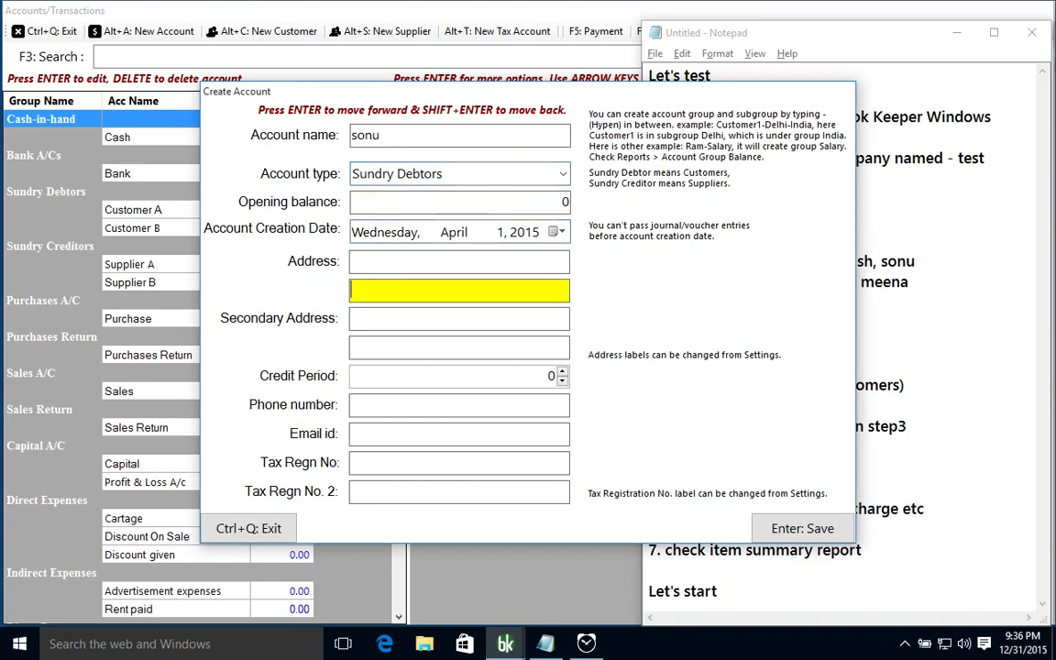
key(Return)
key(Return)
key(Return)
key(Return)
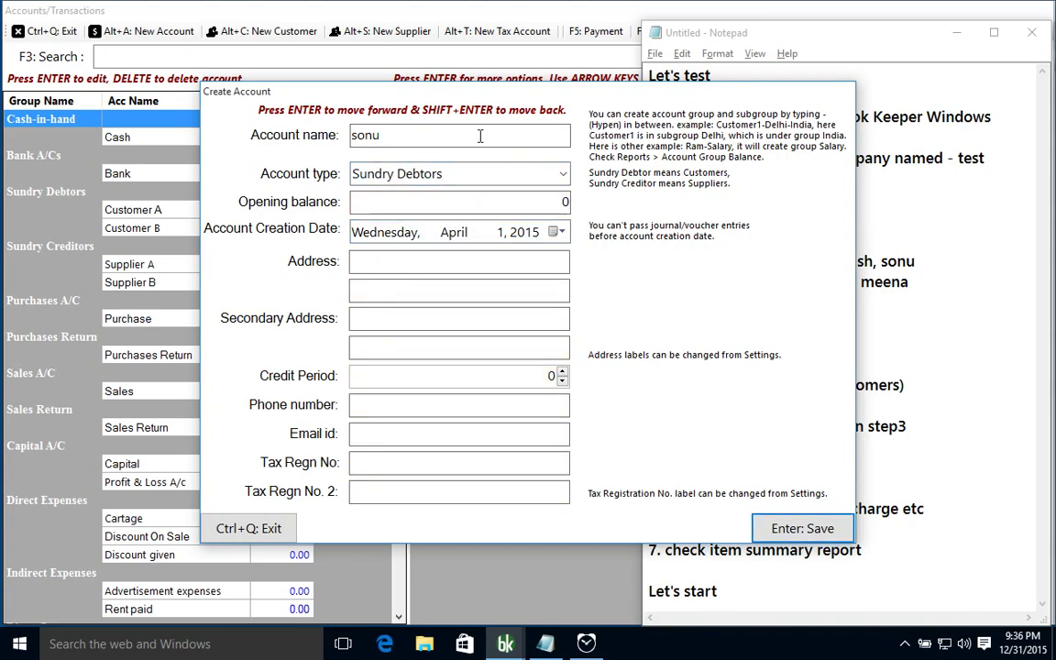
key(ctrl+q)
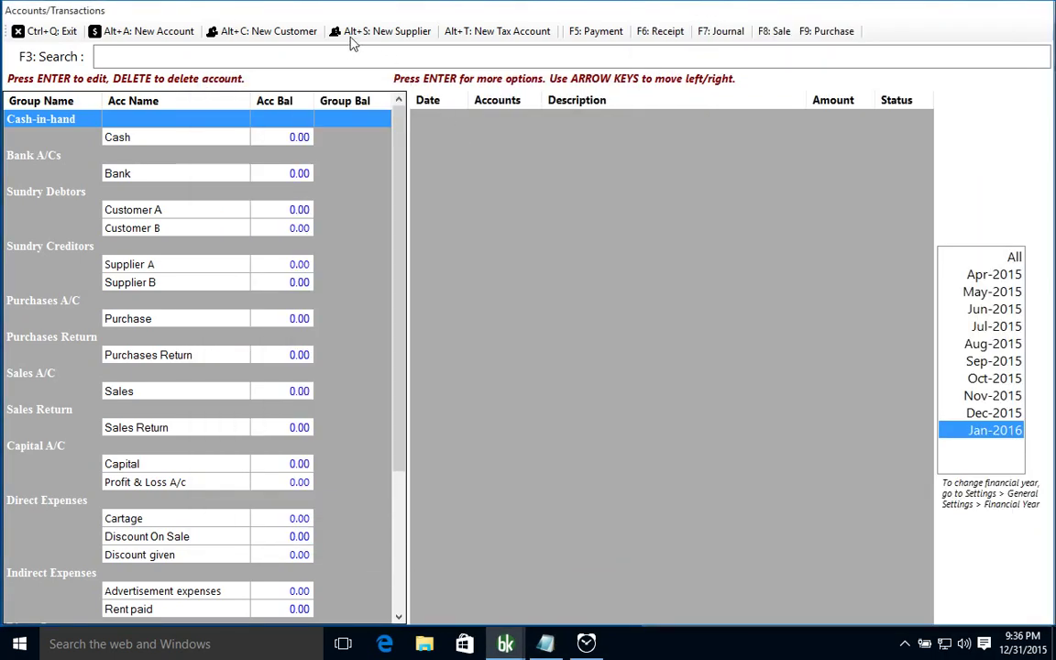
Create a Sundry Creditors account, entering the first supplier's name and keeping the default details.
key(alt+s)
text(rajeev)
key(Return)
key(Return)
key(Return)
key(Return)
key(Return)
key(Return)
key(Return)
key(Return)
key(Return)
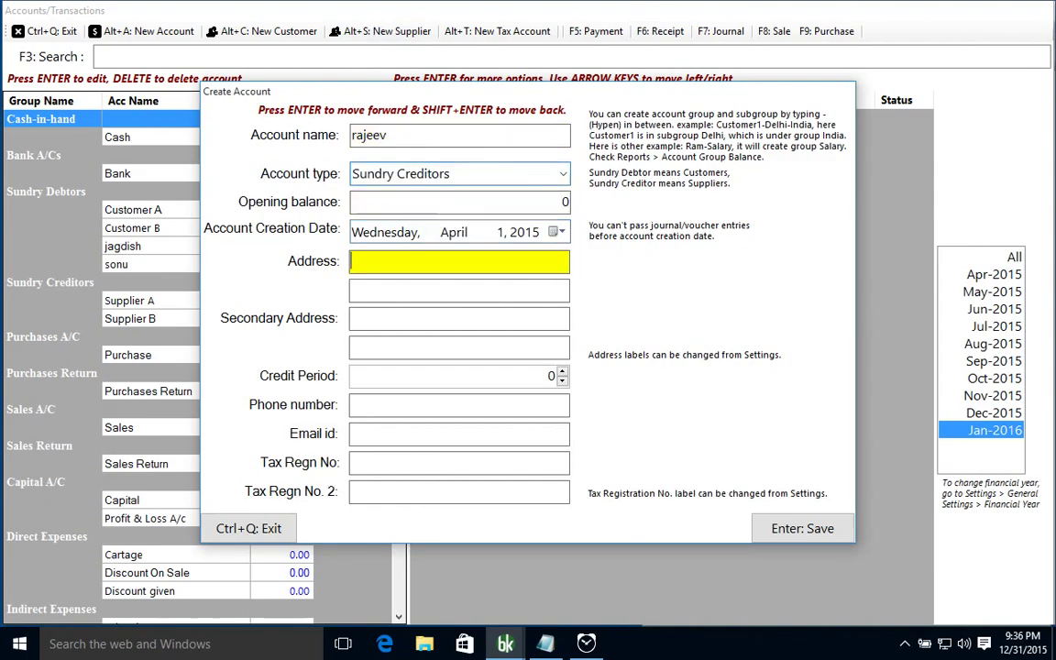
key(Return)
key(Return)
key(Return)
key(Return)
key(Return)
key(Return)
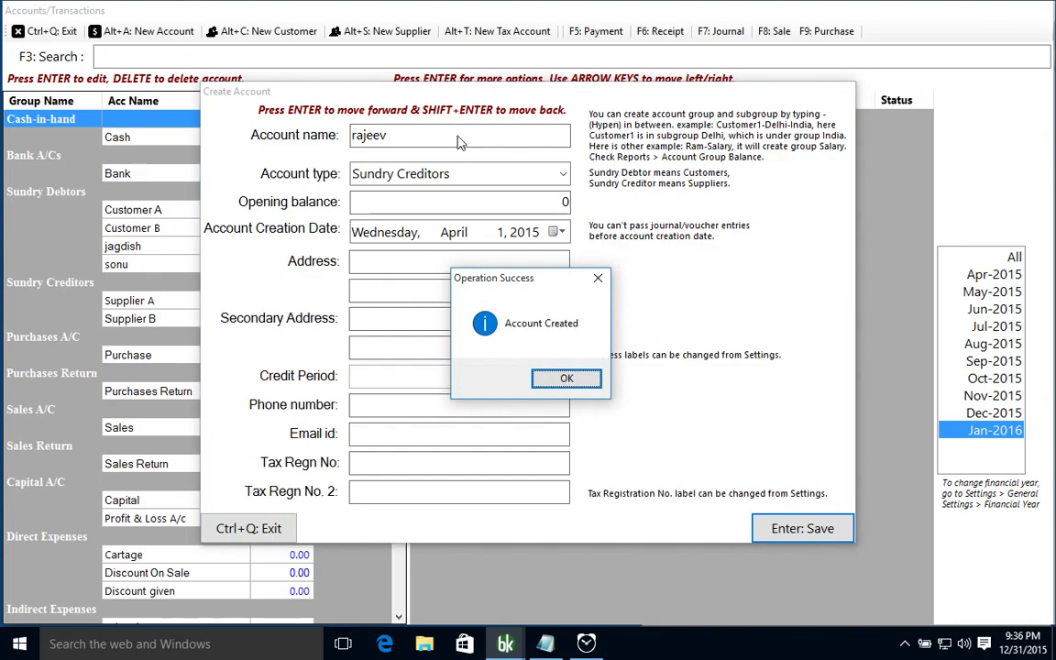
key(Return)
Create another Sundry Creditors account with the second supplier's name and default details, and leave the accounts list.
key(Return)
key(Return)
key(Return)
key(Return)
key(Return)
key(Return)
key(Return)
key(Return)
key(Return)
key(Return)
key(Return)
key(Return)
key(Return)
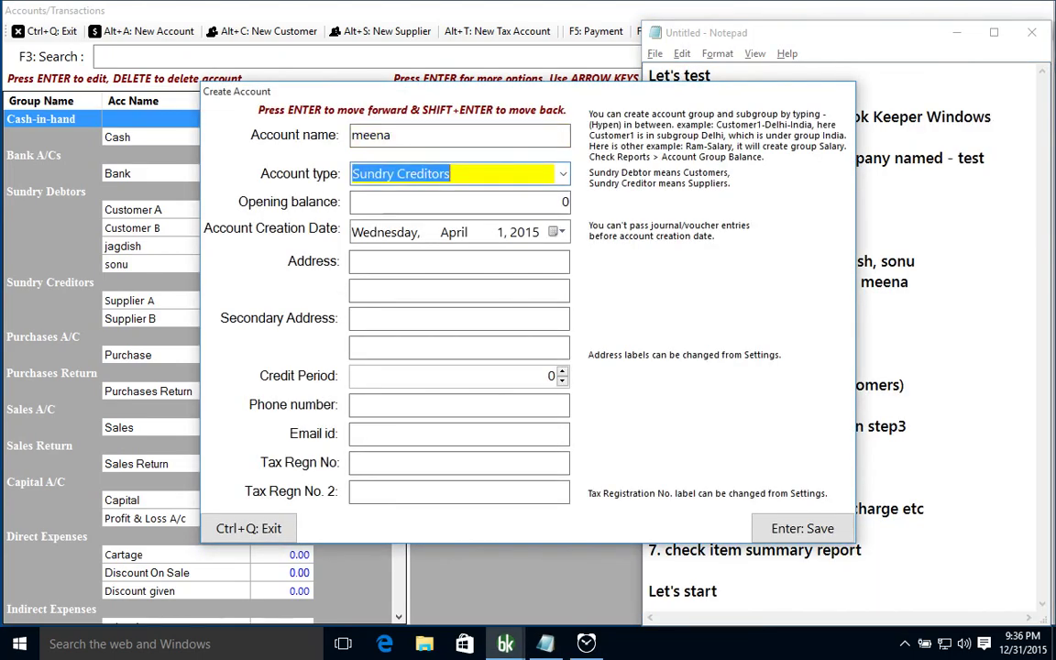
key(Return)
key(ctrl+q)
key(ctrl+q)
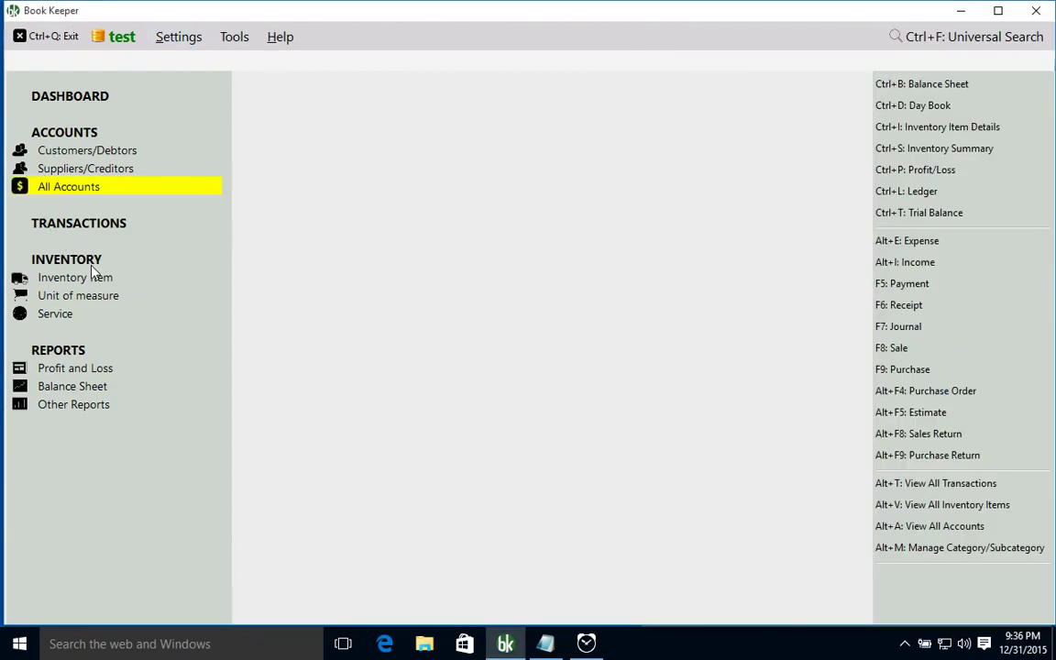
Start a new purchase voucher and add item1 with quantity 10 at a rate of 20 per unit.
click(104, 228)
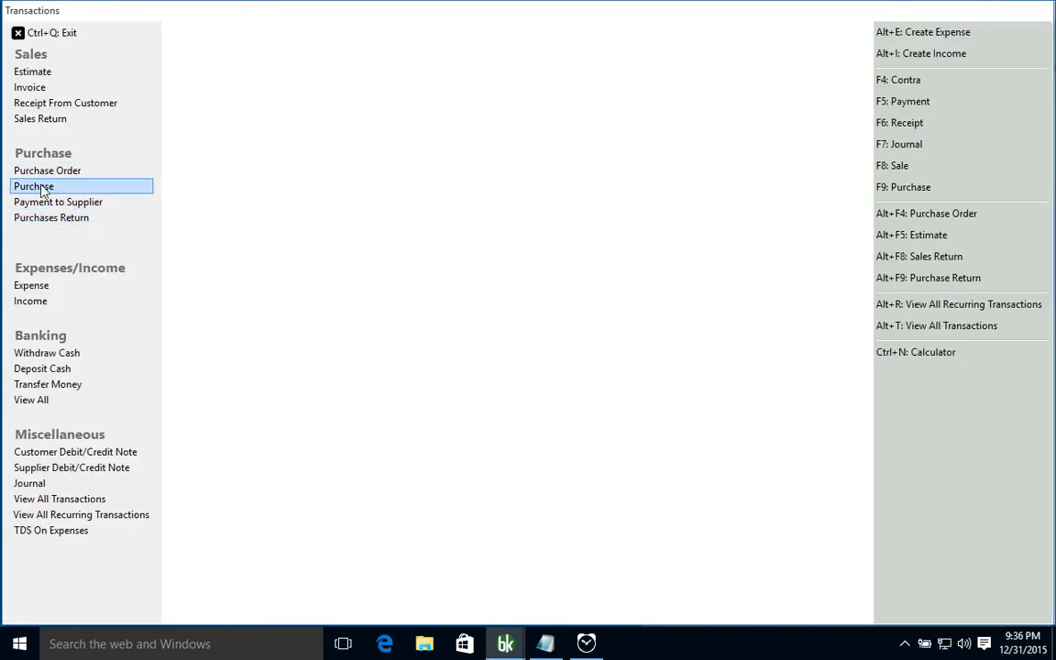
click(43, 188)
click(194, 207)
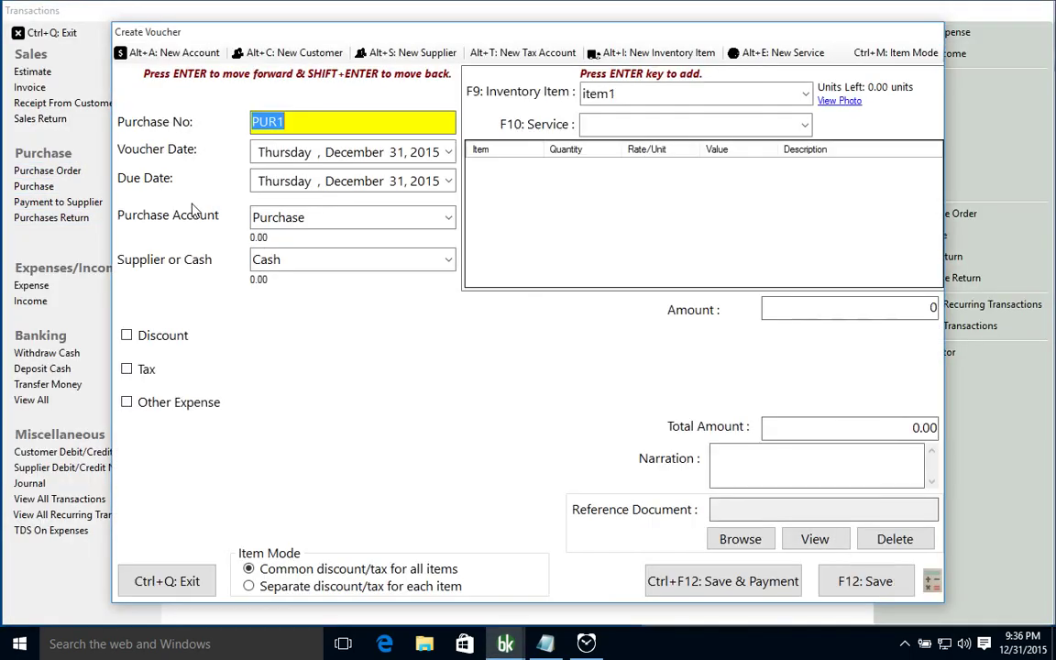
click(658, 92)
key(Return)
text(10)
key(Return)
text(20)
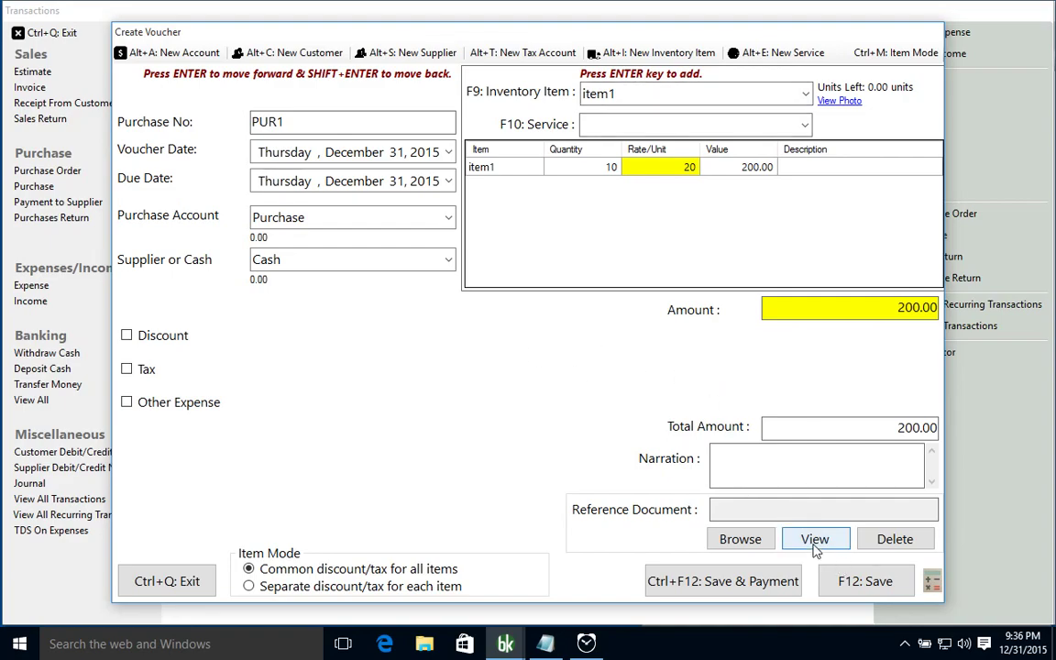
Assign the purchase voucher to the first supplier created and save it.
click(401, 258)
text(ra)
key(Return)
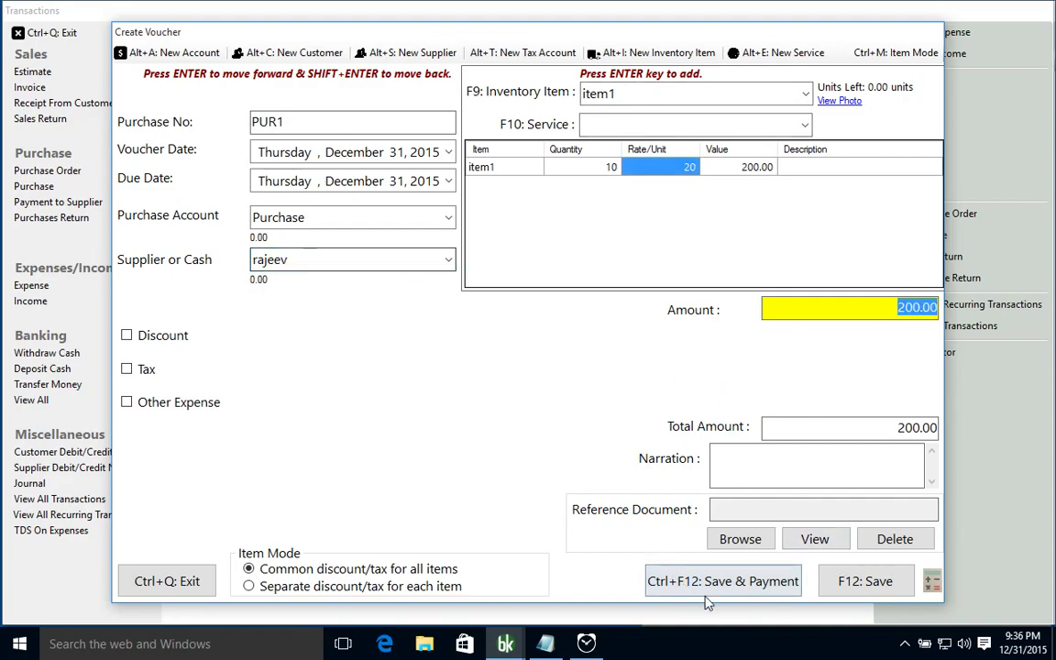
click(866, 582)
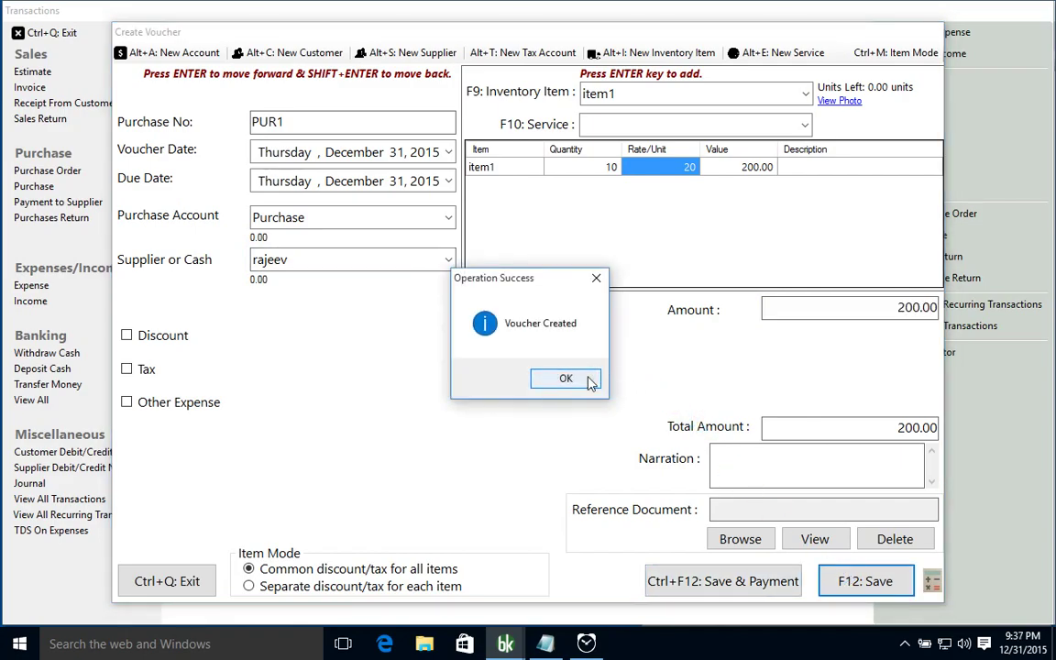
click(569, 376)
Select the second supplier for purchase voucher PUR2, keeping its default dates and purchase account.
key(Return)
key(Return)
key(Return)
key(Return)
text(mne)
key(BackSpace)
key(BackSpace)
text(ee)
key(Return)
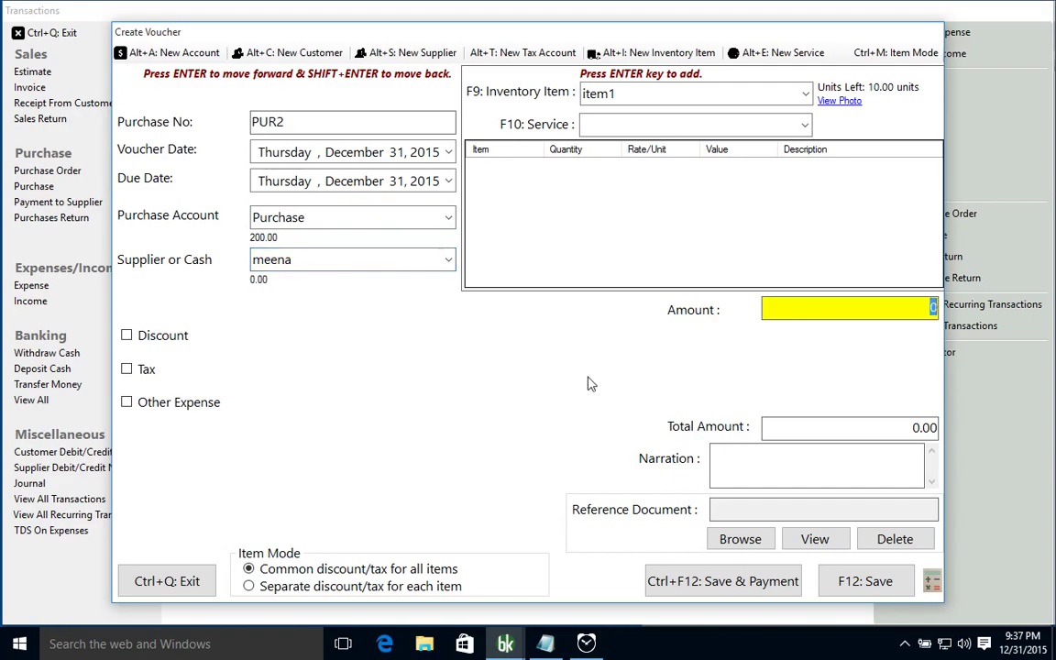
Add item1 with quantity 11 at a rate of 12.98 and item2 with quantity 12 to the purchase voucher.
key(Return)
key(Return)
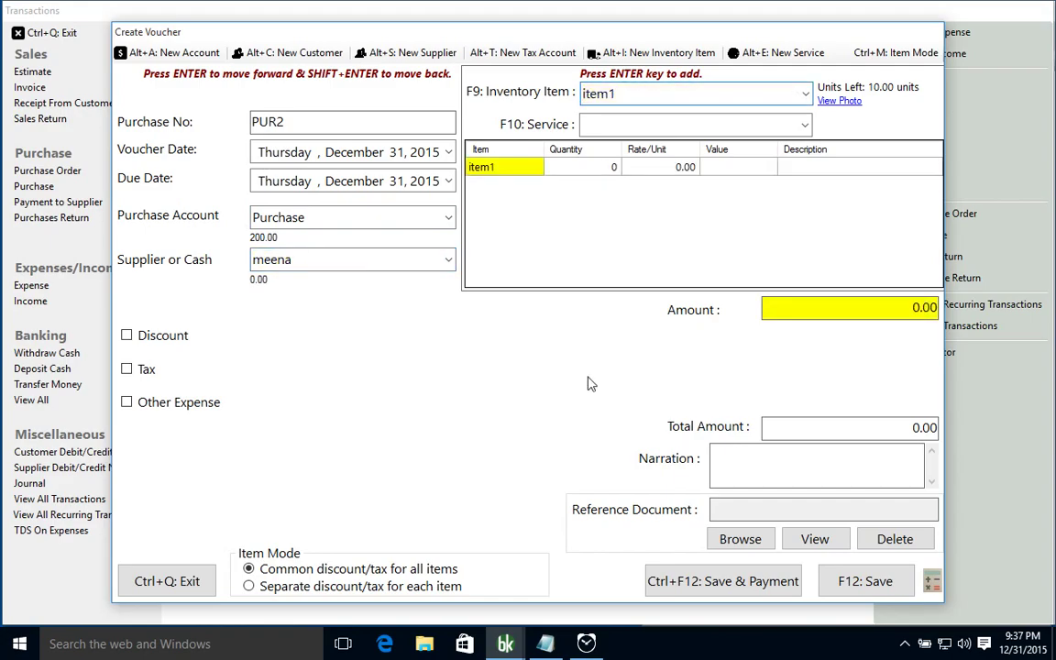
click(668, 92)
key(Down)
key(Return)
key(Up)
text(11)
key(Return)
text(1)
key(Return)
text(2.98)
key(Return)
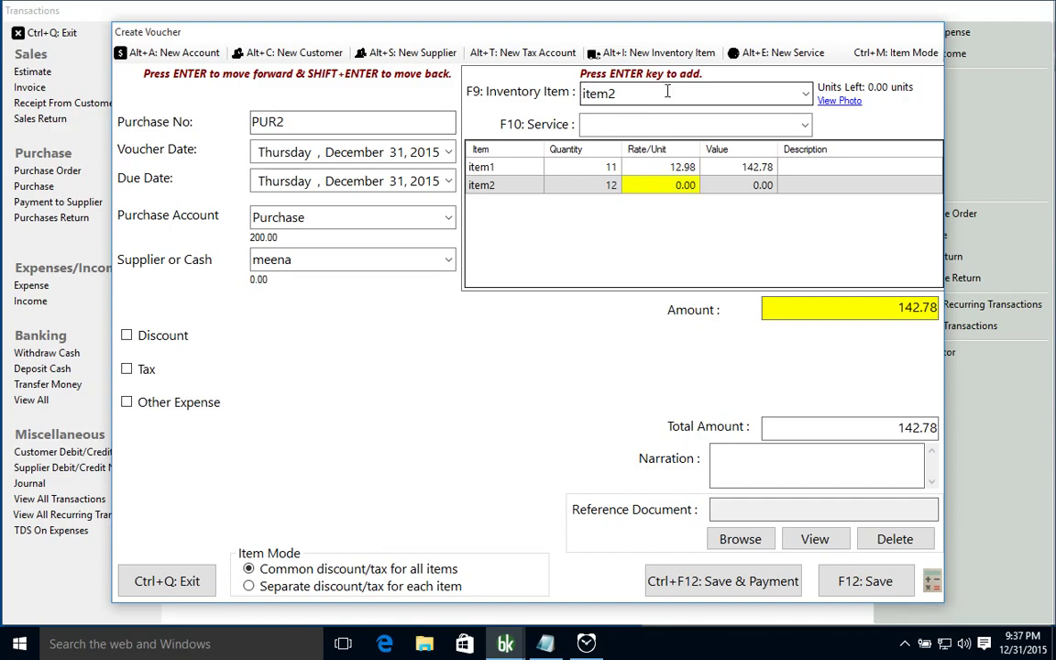
Set item2's rate to 98.23, save the purchase voucher and close the voucher form.
text(98.23)
key(Return)
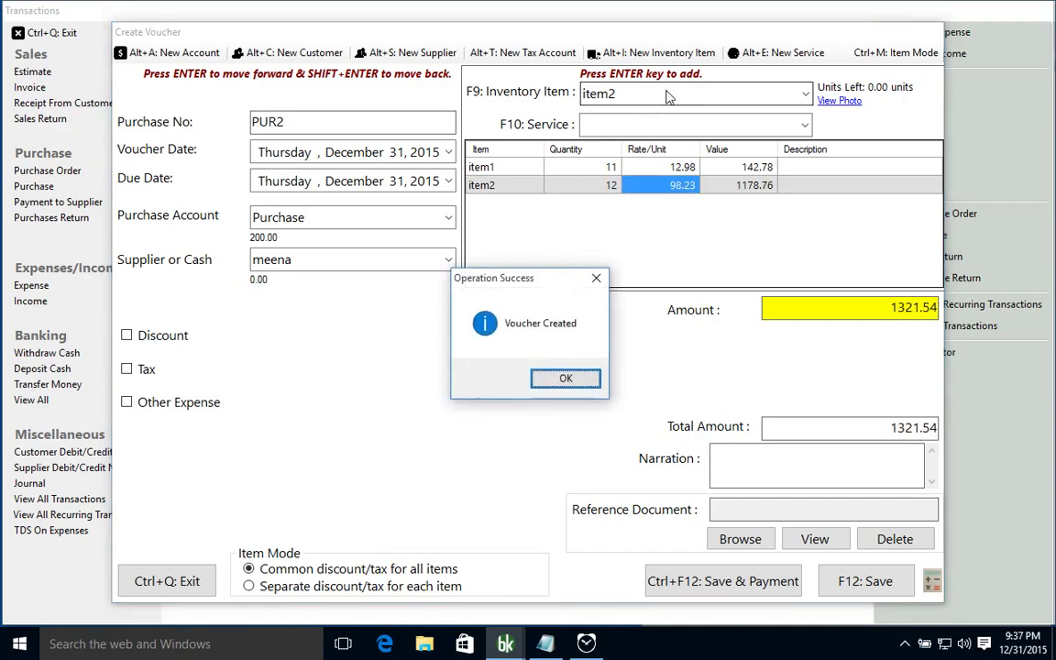
key(Return)
key(ctrl+q)
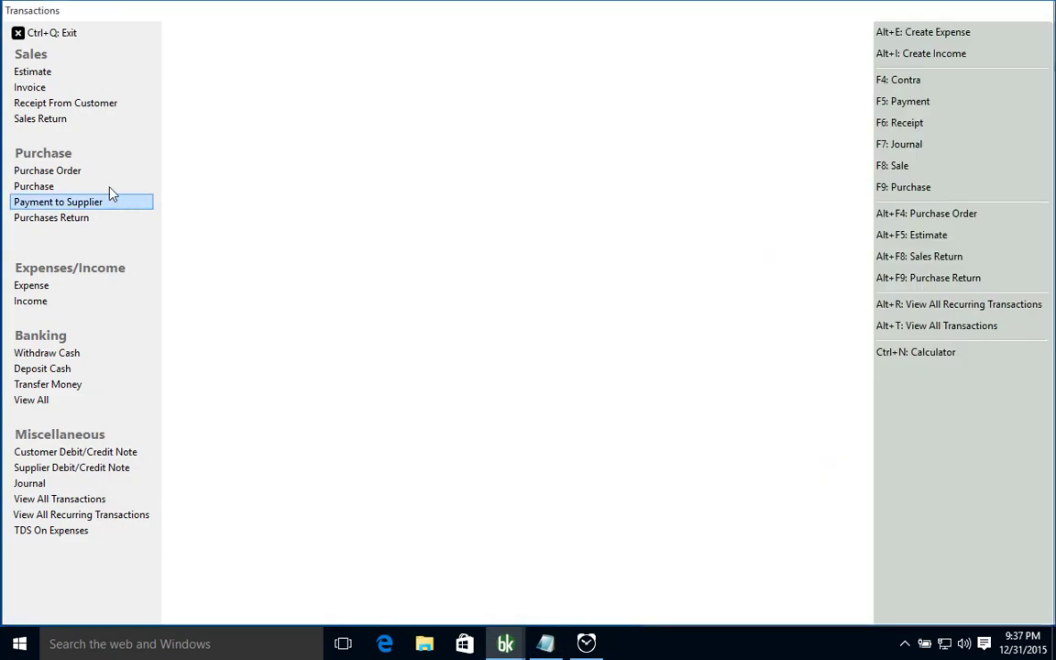
click(61, 91)
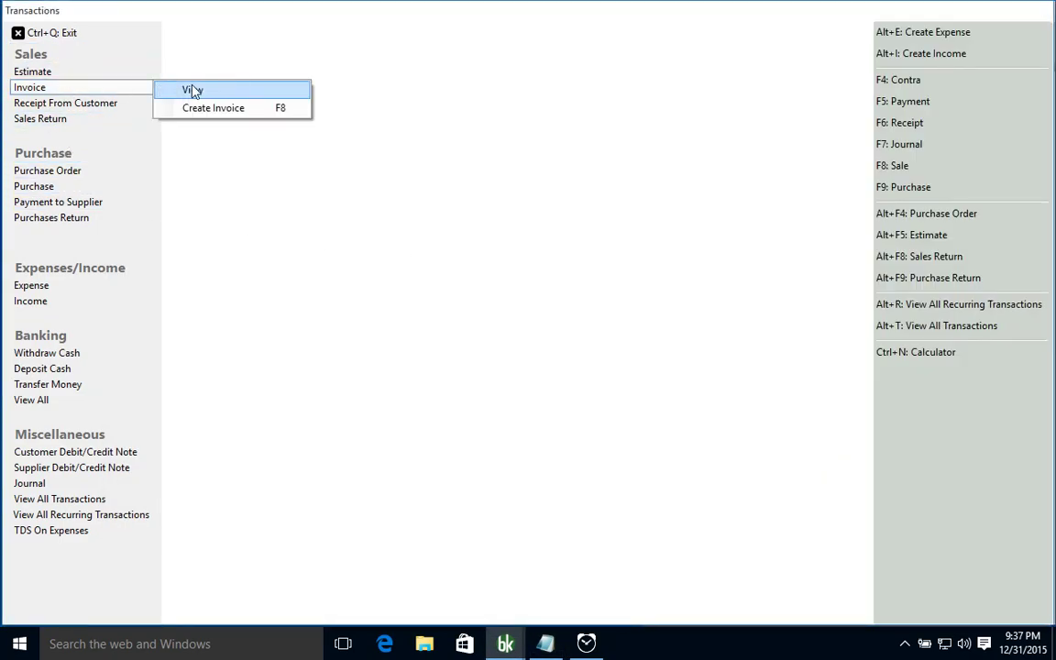
click(206, 92)
key(ctrl+q)
Start a new sales invoice and add item1 with quantity 5 at a rate of 22.65 per unit.
click(78, 92)
click(202, 108)
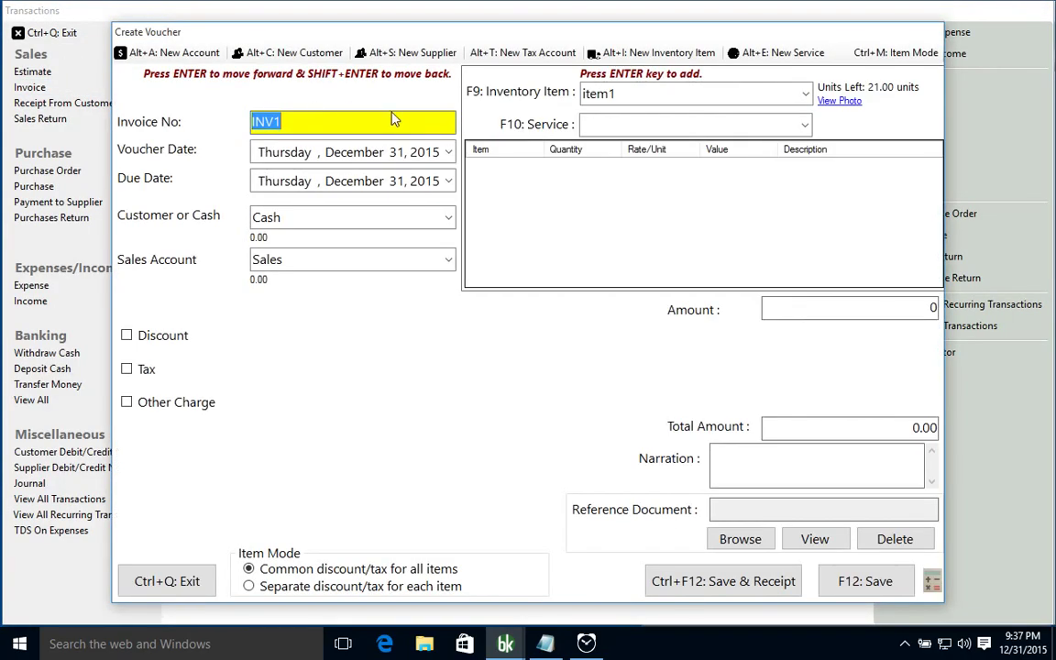
click(631, 94)
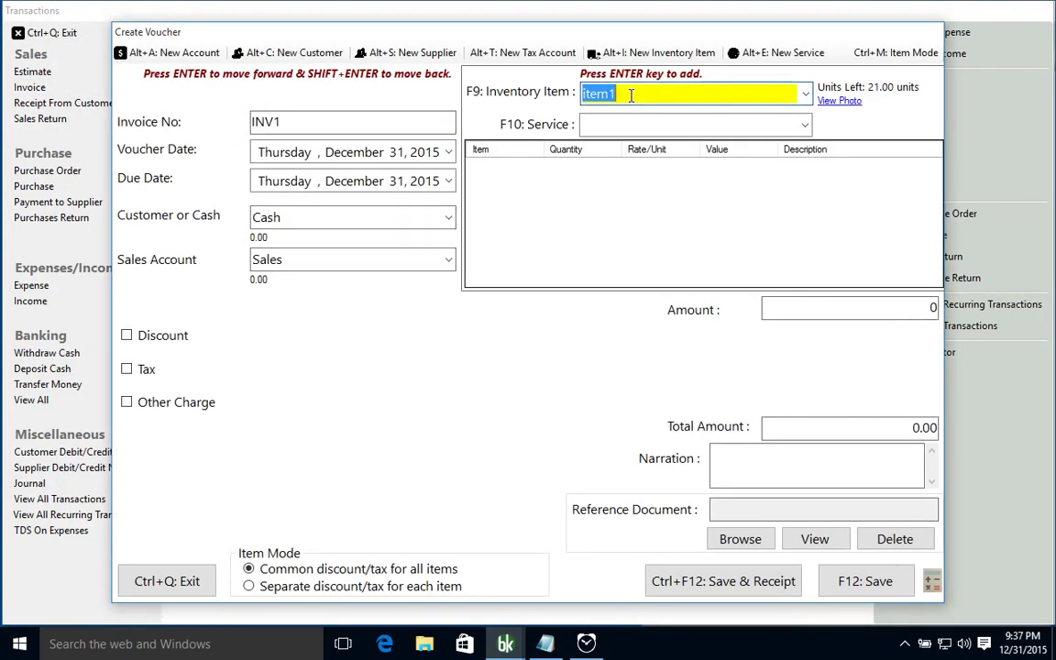
key(Return)
text(5)
key(Return)
text(10)
key(Return)
key(shift+Return)
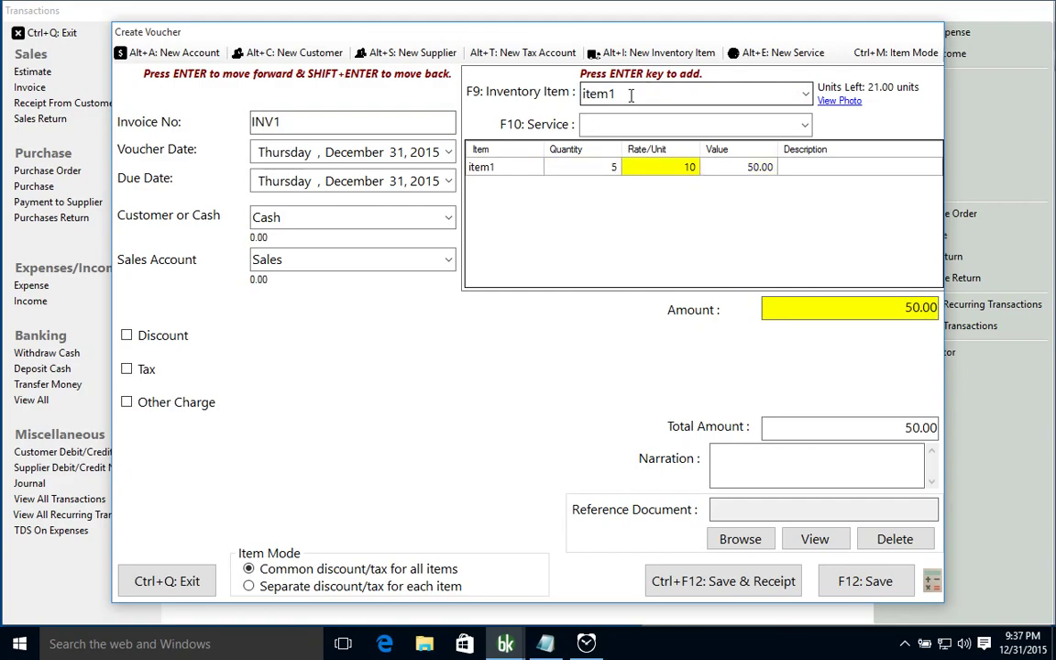
text(22.65)
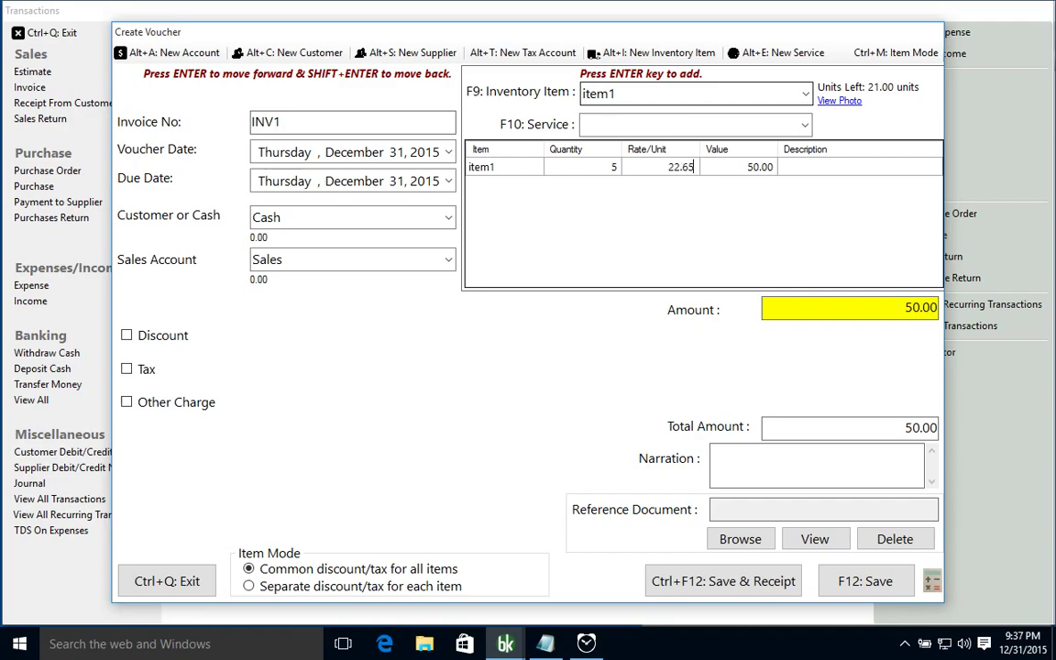
key(Return)
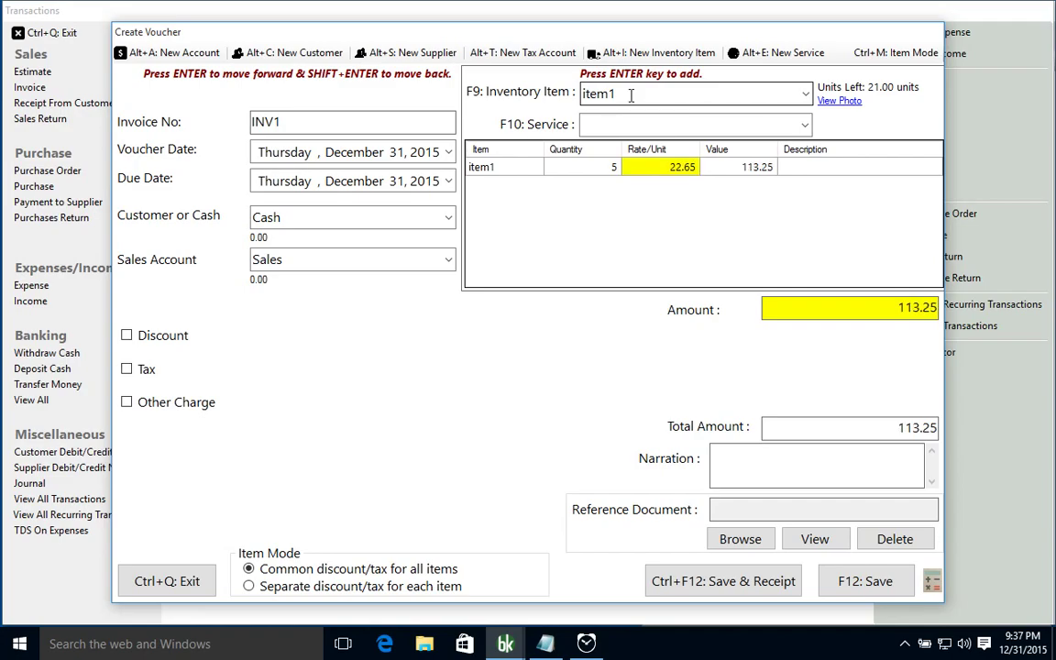
Enable the discount on the cash invoice and set the discount amount to 3.25.
key(Return)
key(Return)
key(Return)
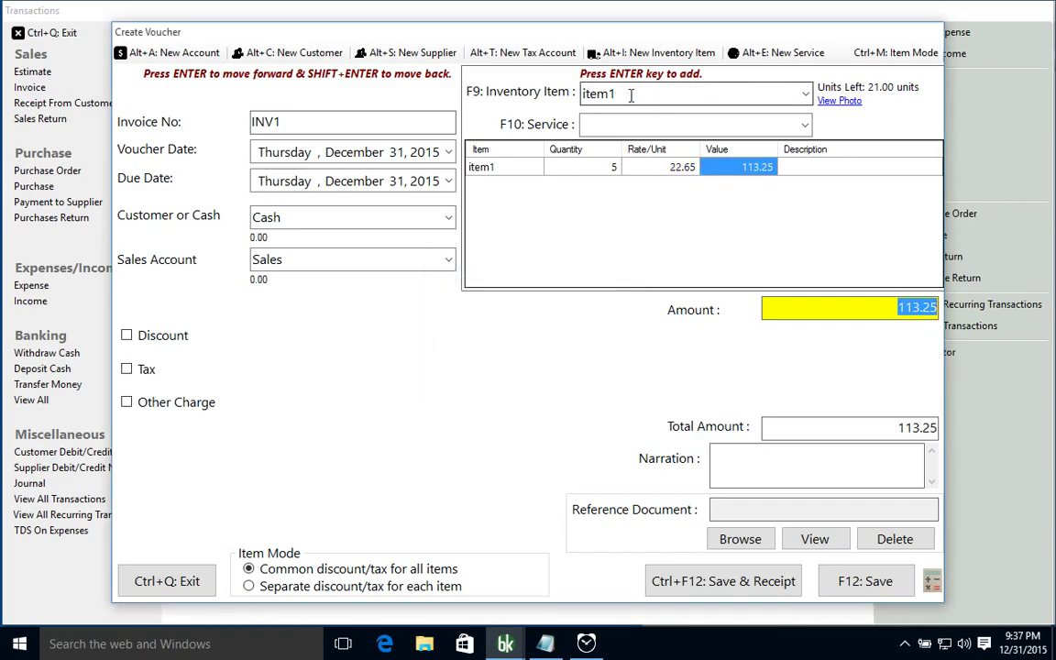
key(Return)
key(space)
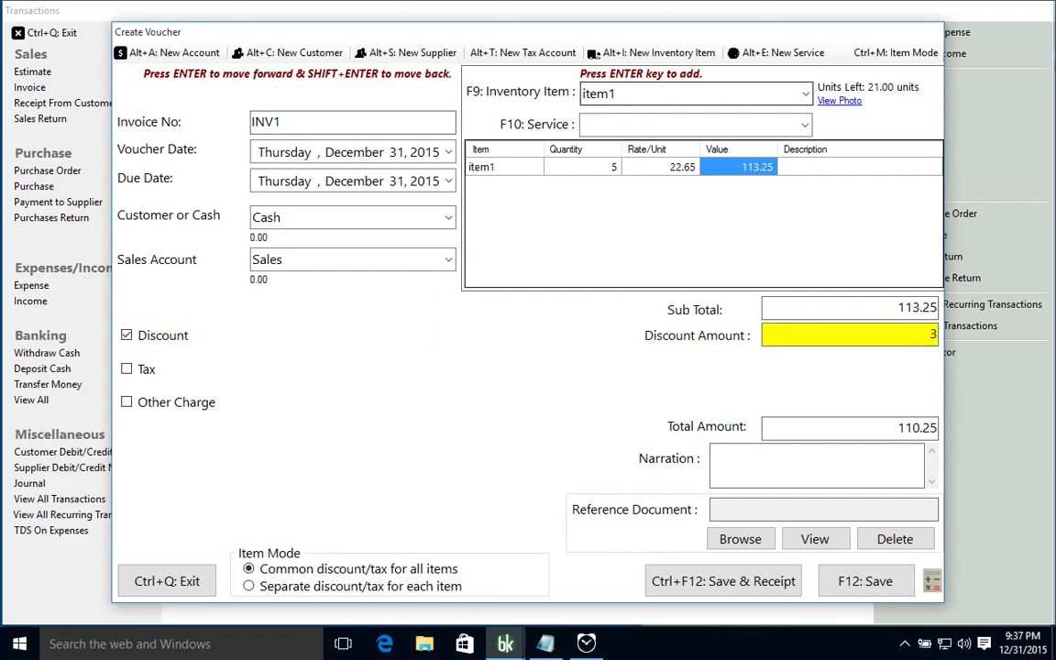
text(3.25)
key(Return)
Add an other charge of 100 to the invoice using the Cartage charged account.
key(Return)
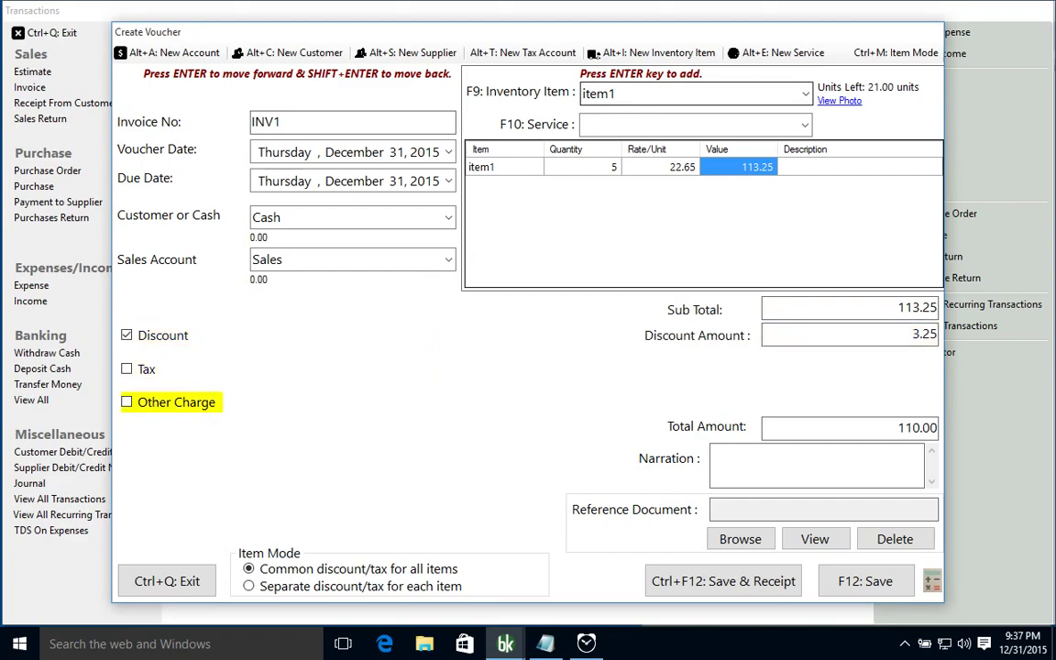
key(space)
key(Return)
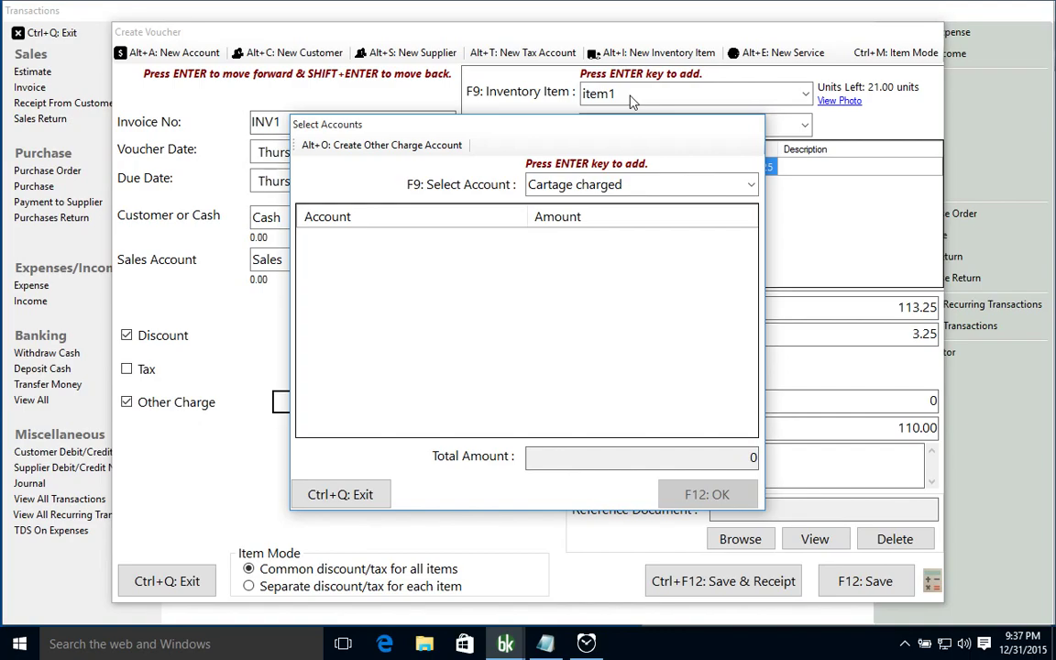
key(Return)
key(Return)
text(100)
key(Return)
key(F12)
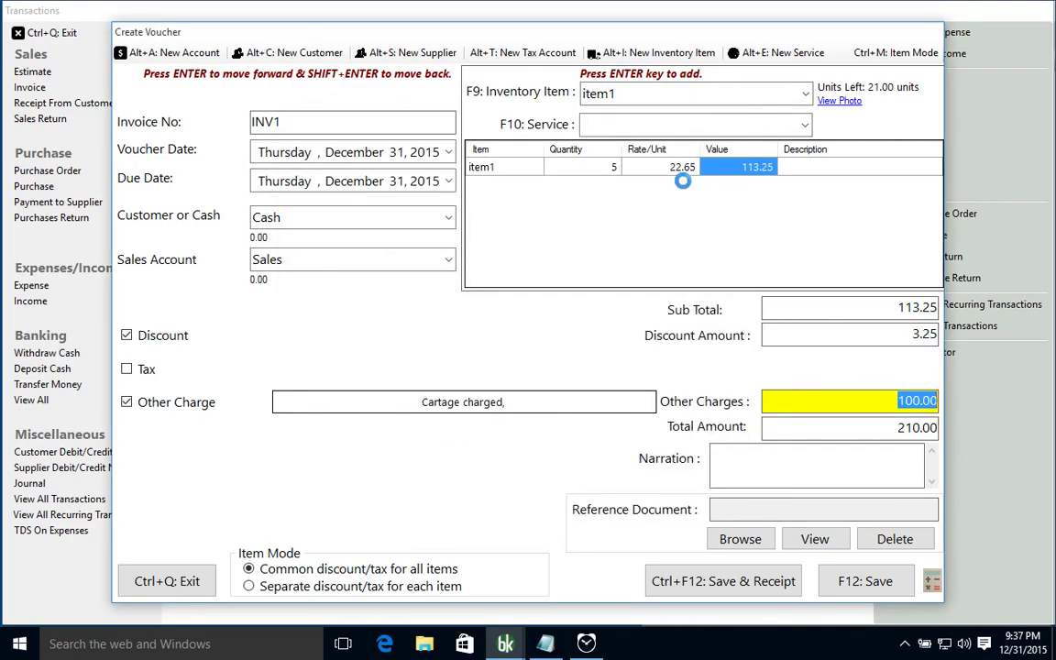
Save the cash invoice with its discount and cartage, and choose the first customer for the next sales invoice.
key(F12)
key(Return)
key(Return)
key(Return)
key(Return)
text(jag)
key(Return)
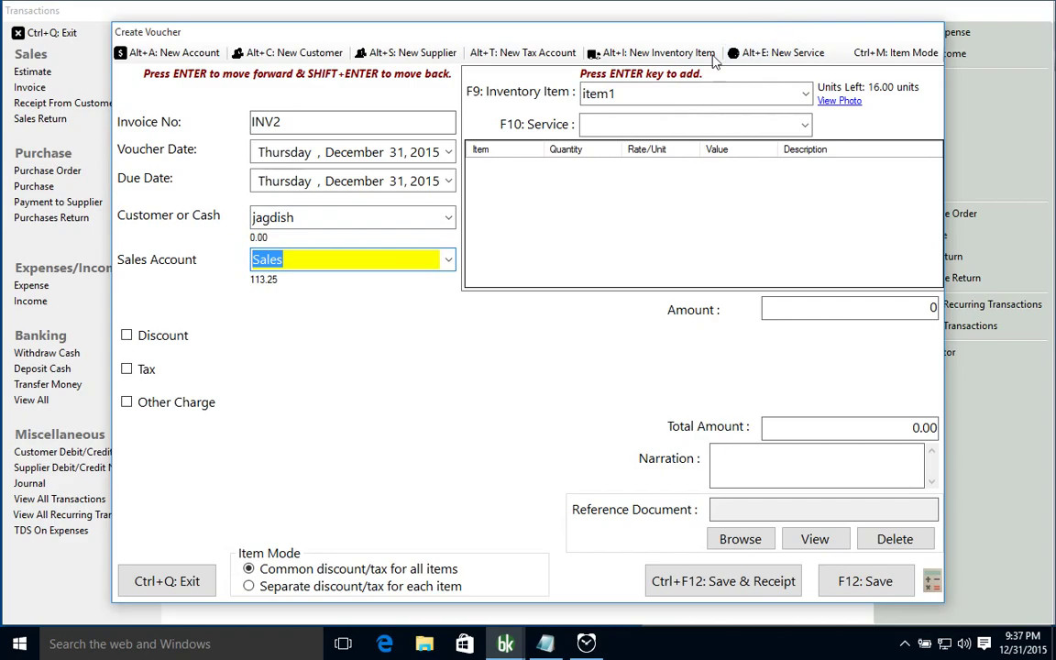
Add item1 to the first customer's invoice with quantity 1 at a rate of 25 per unit.
key(Return)
key(Return)
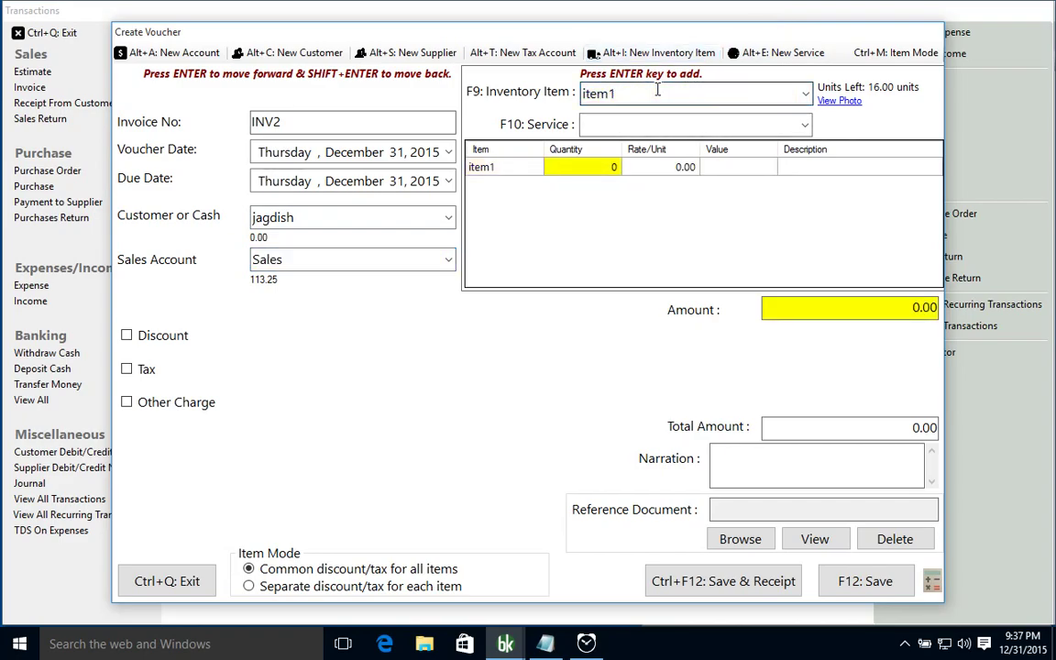
text(1)
key(Return)
text(25)
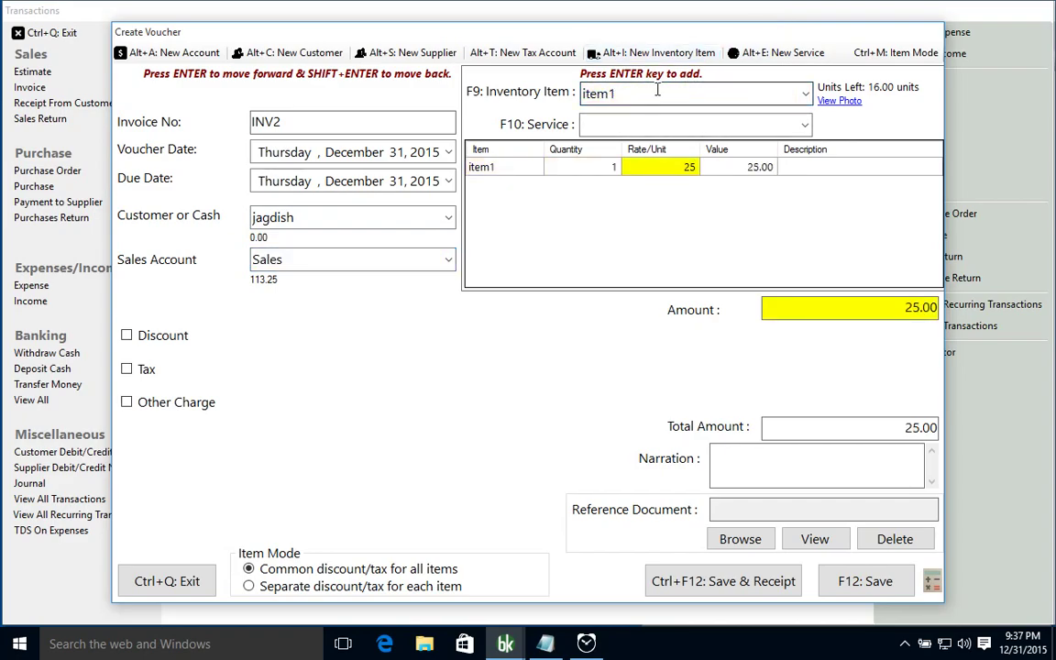
Add item2 with quantity 1 at a rate of 30 per unit and save the first customer's invoice.
key(Return)
key(Down)
key(Return)
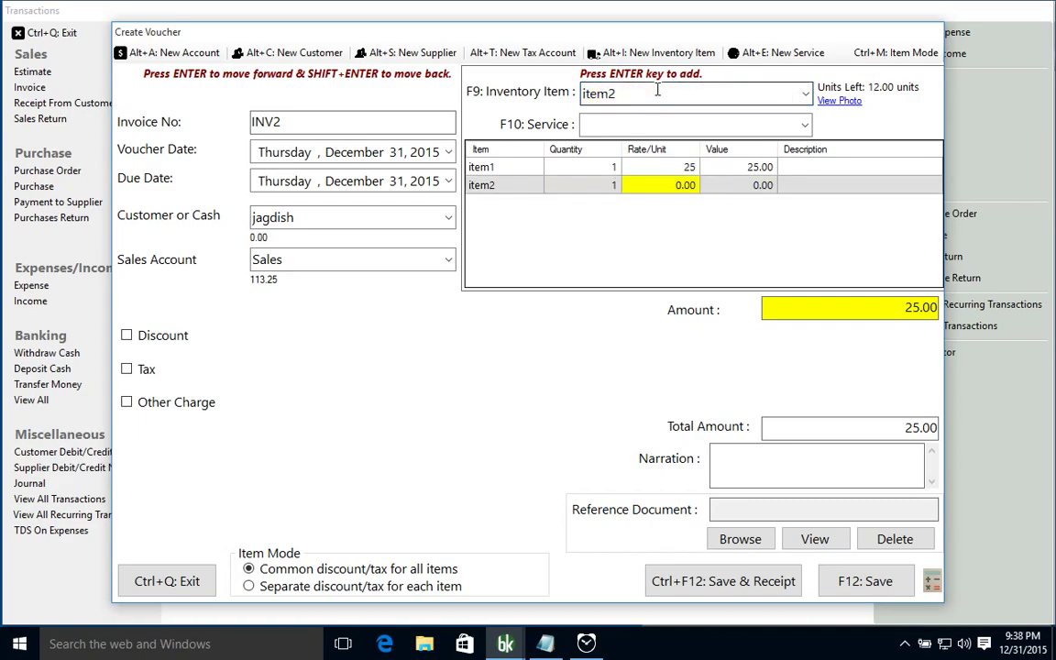
text(30)
key(F12)
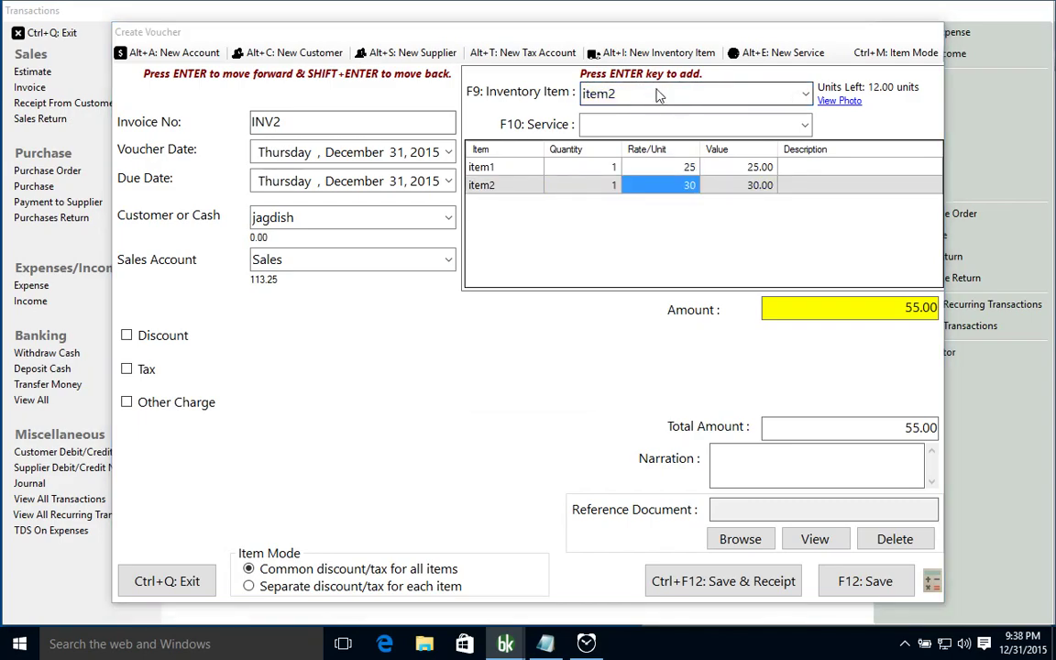
key(Return)
Choose the second customer for invoice INV3, keeping the default dates and the Sales account.
key(Return)
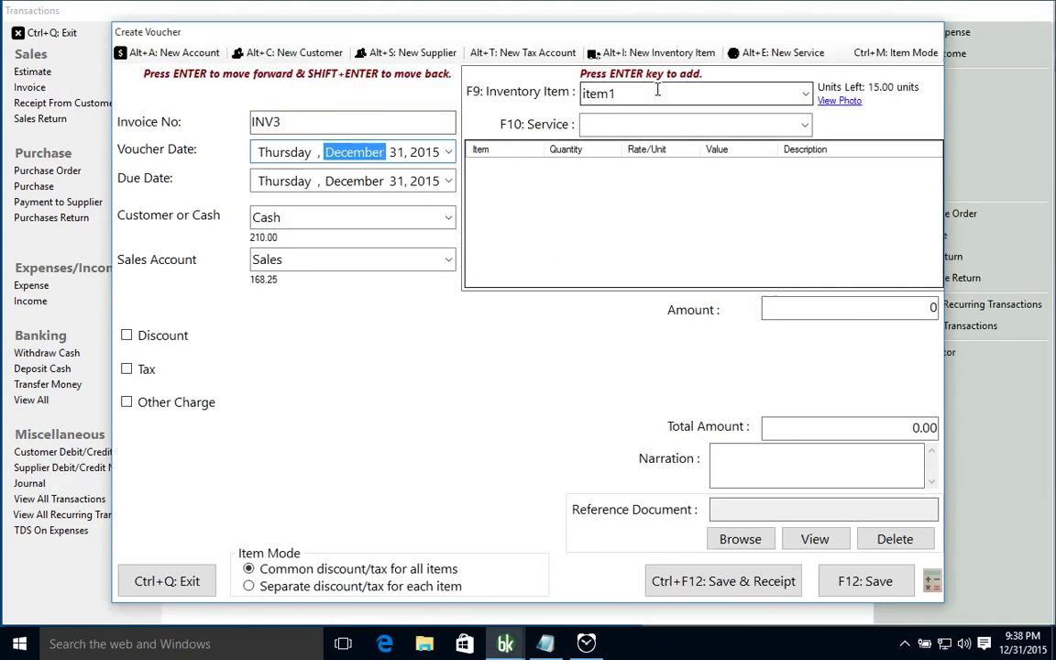
key(Return)
key(Return)
text(sonu)
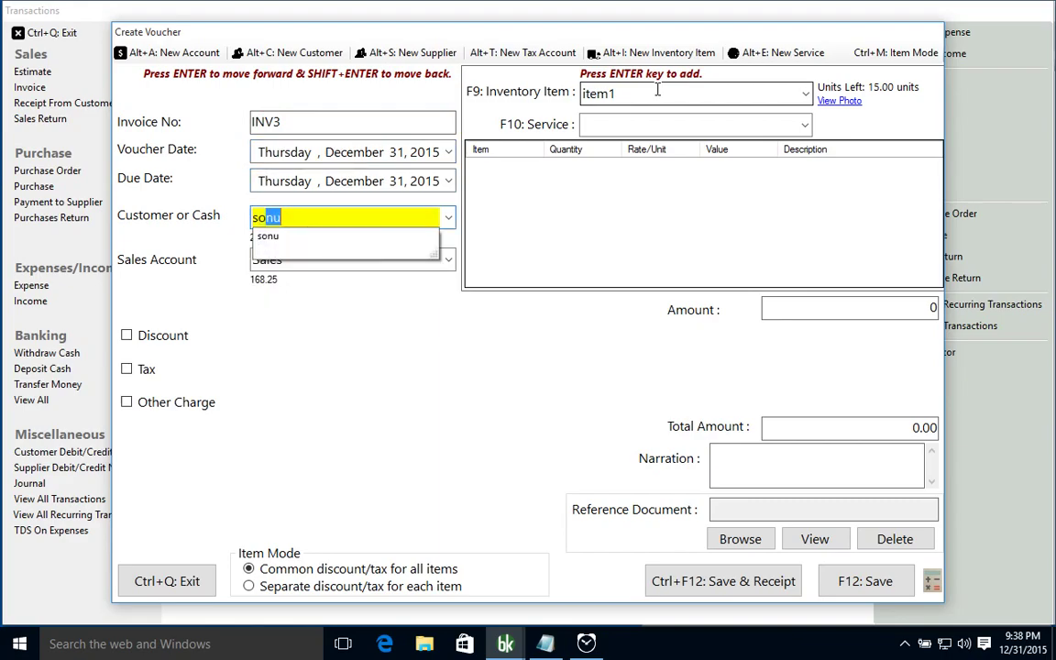
key(Return)
key(Return)
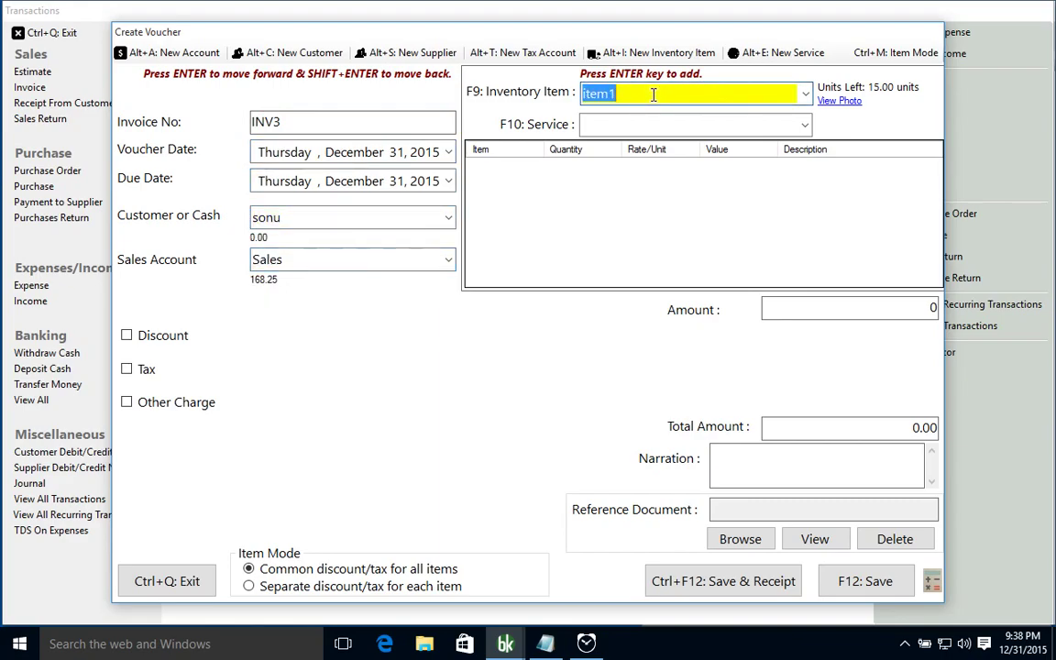
Add item2 to INV3 with quantity 2 at a rate of 34 per unit as the only item.
key(Return)
key(Return)
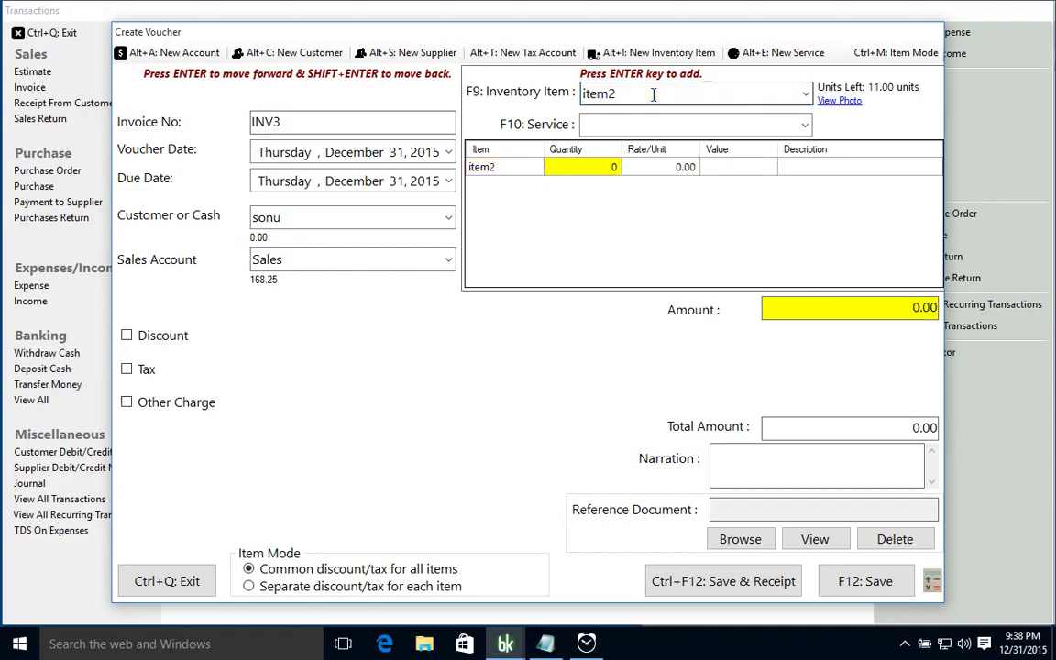
text(2)
key(Return)
text(34)
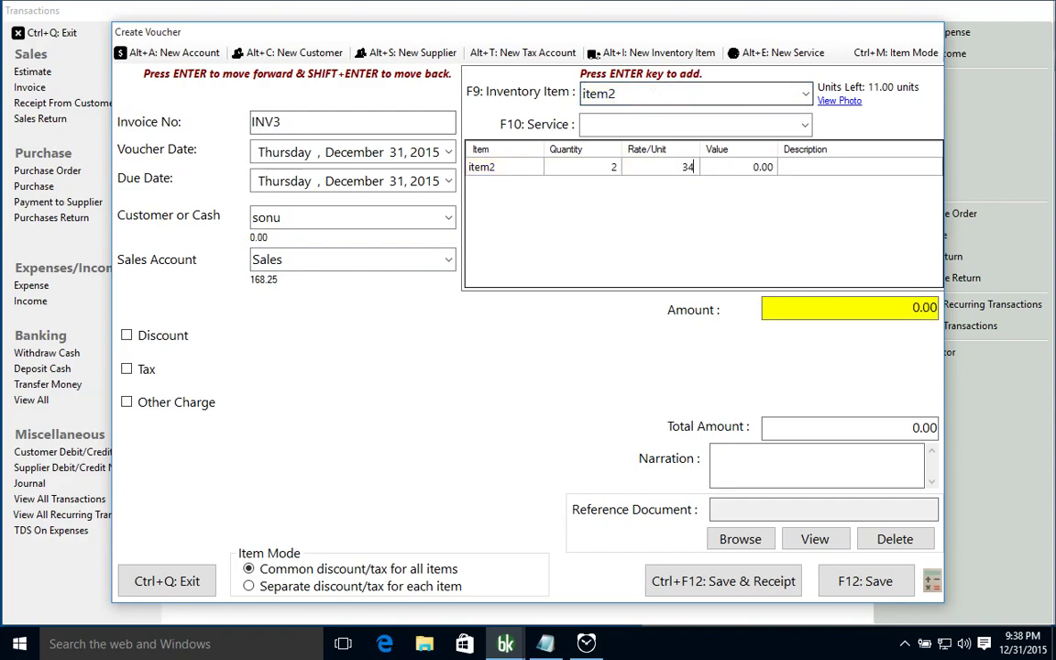
key(Return)
key(Return)
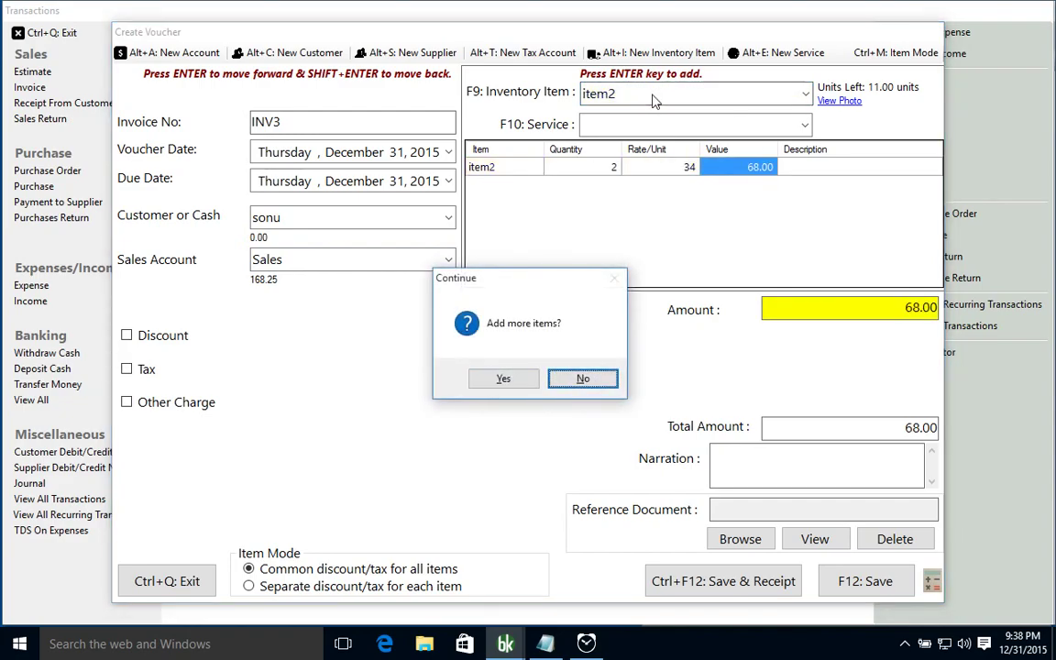
key(n)
Enable the discount on INV3 and set the discount amount to 8.
key(space)
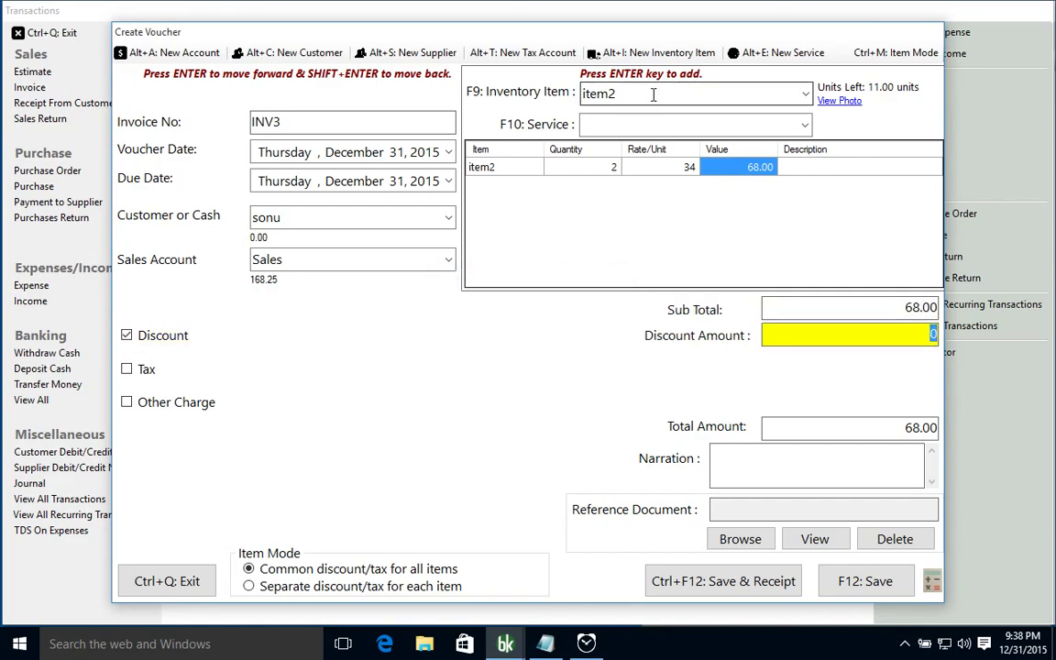
text(8)
key(Return)
Leave tax off and add an other charge of 50 to INV3 using the Cartage charged account.
key(Return)
key(space)
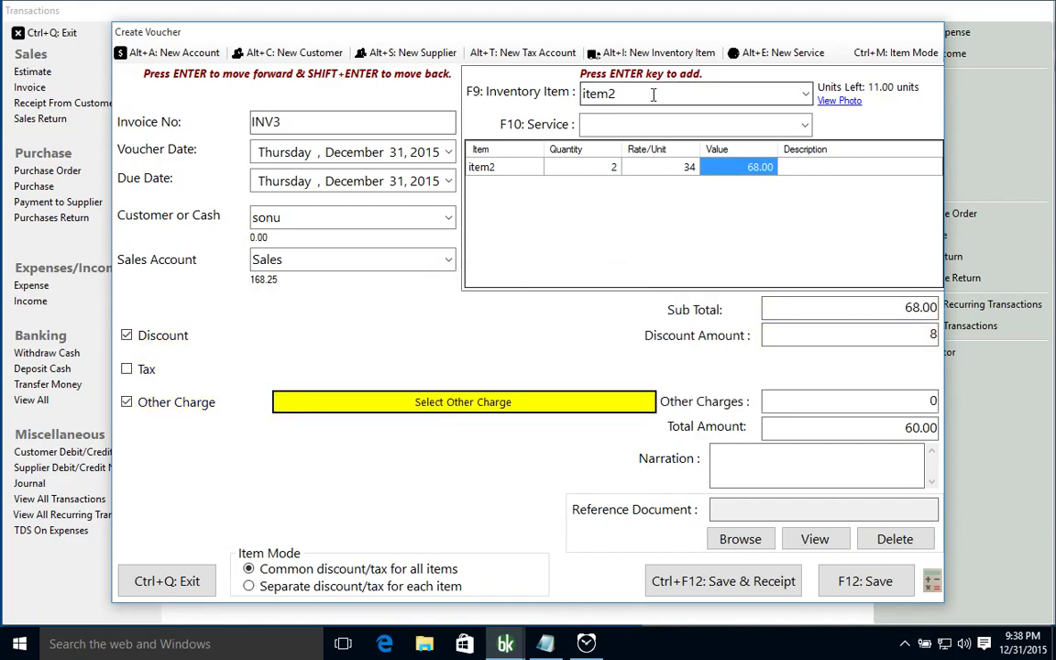
key(Return)
click(664, 183)
key(Return)
text(50)
key(Return)
Save the second customer's invoice and close the voucher form.
key(F12)
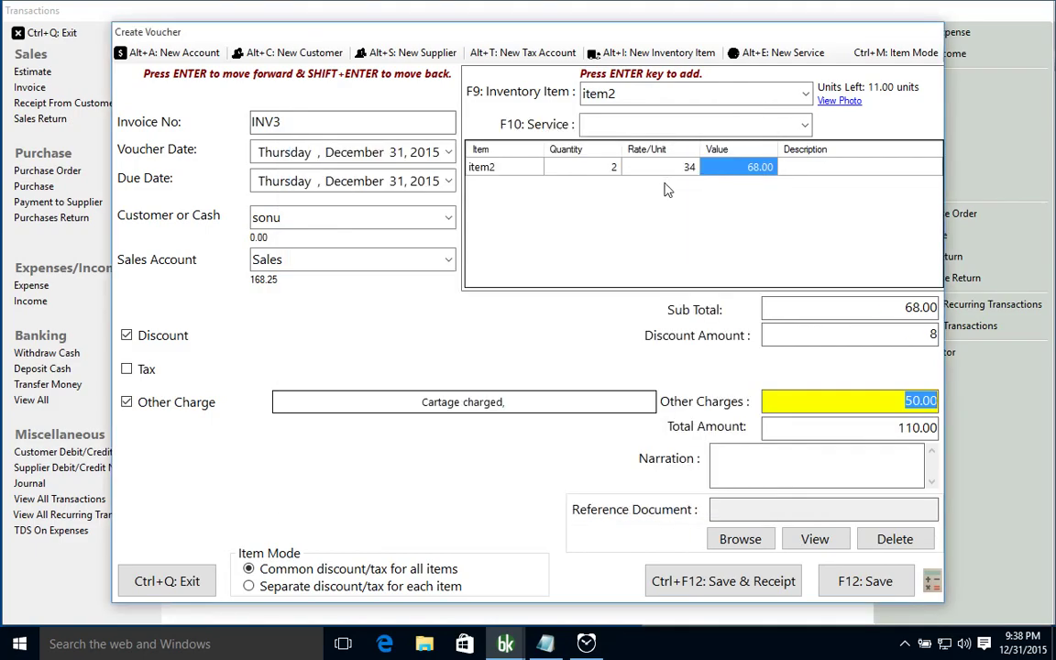
key(Return)
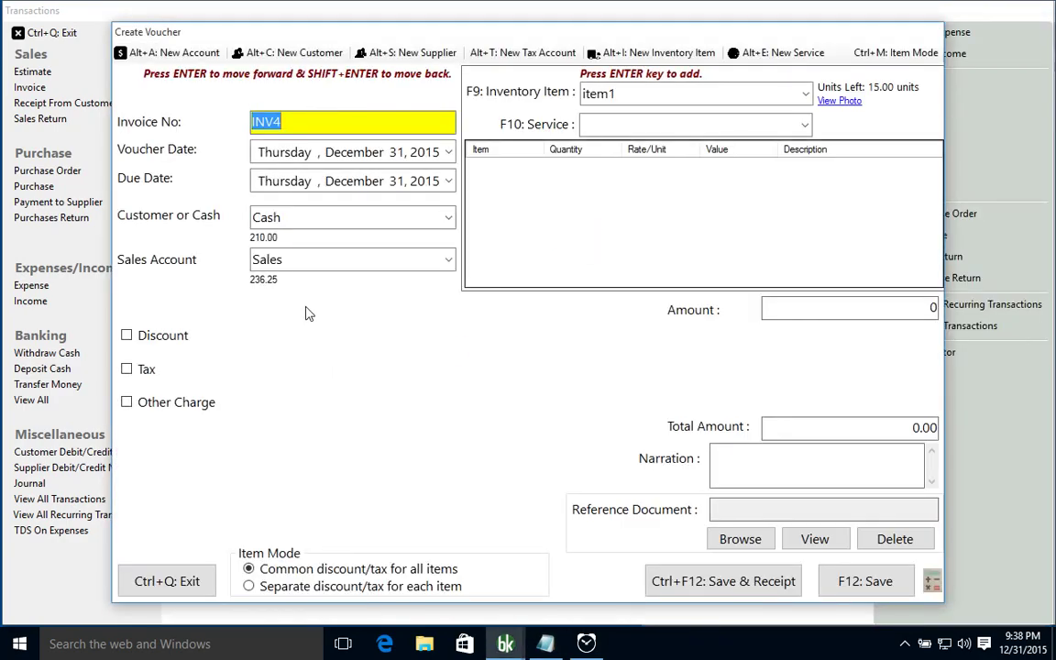
key(ctrl+q)
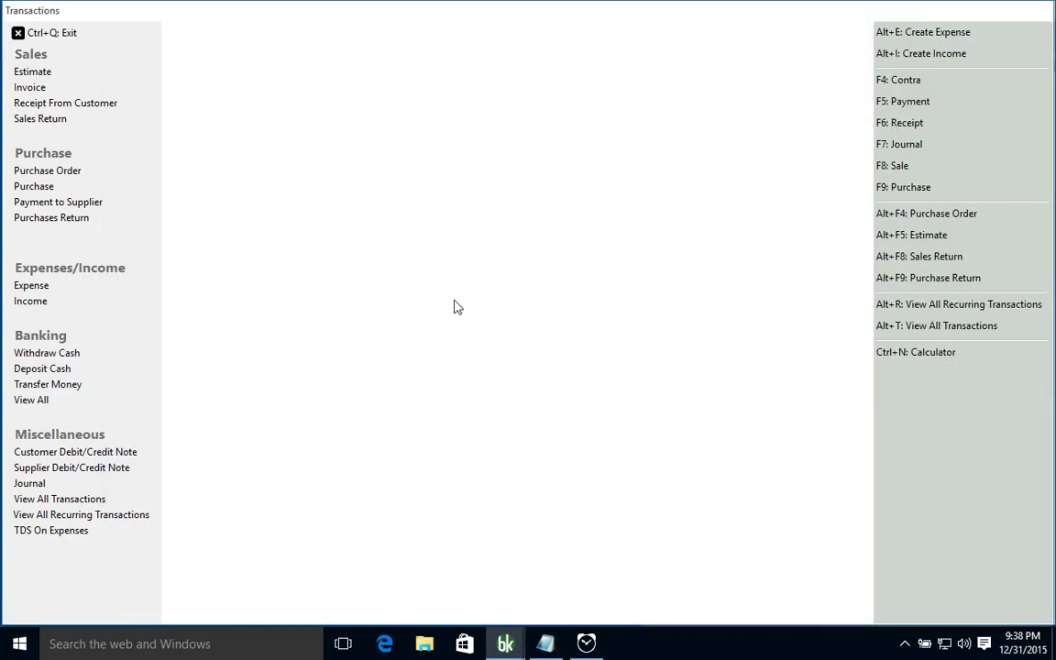
Switch to the Notepad task list and review the task about receiving payments for the sales.
click(545, 643)
drag(915, 423, 731, 425)
click(687, 426)
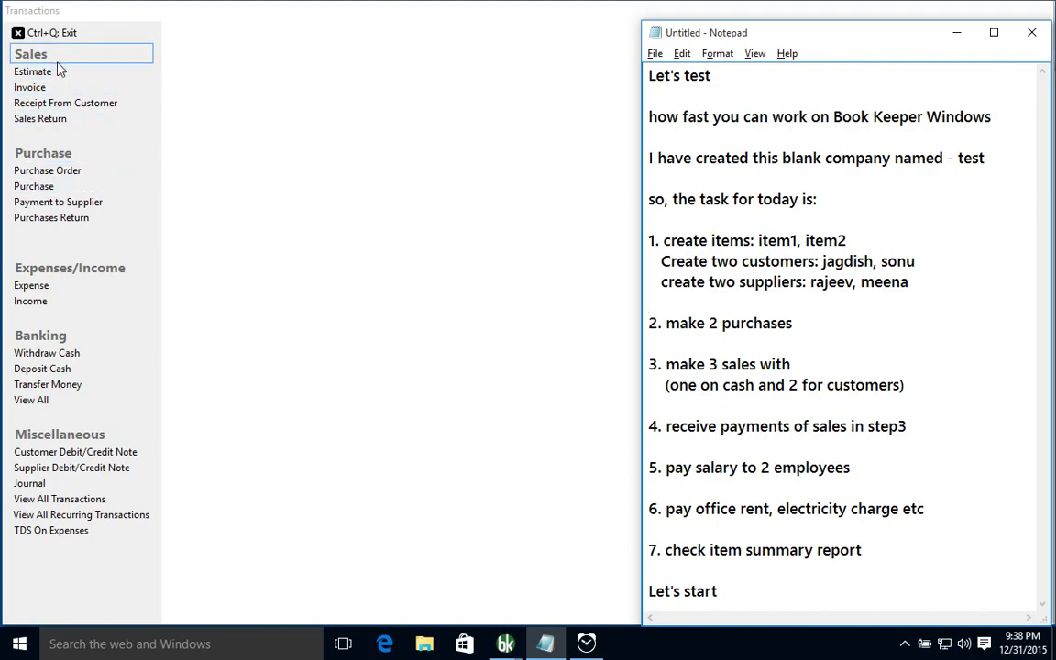
Switch back to Book Keeper, open the list of sales invoices and show Dec-2015.
click(100, 92)
click(106, 95)
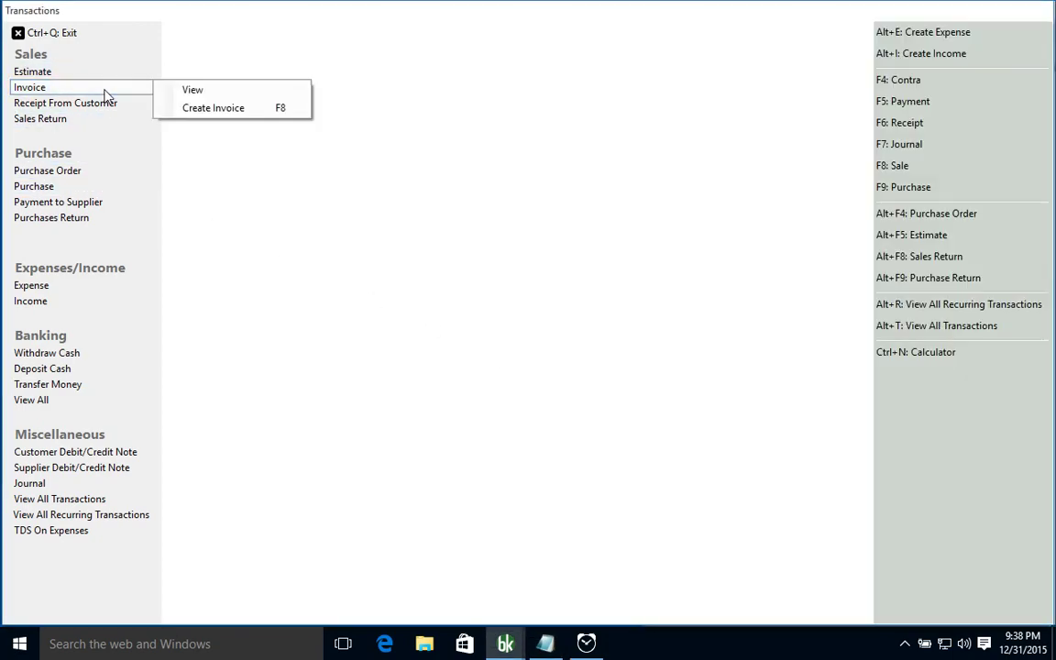
click(191, 90)
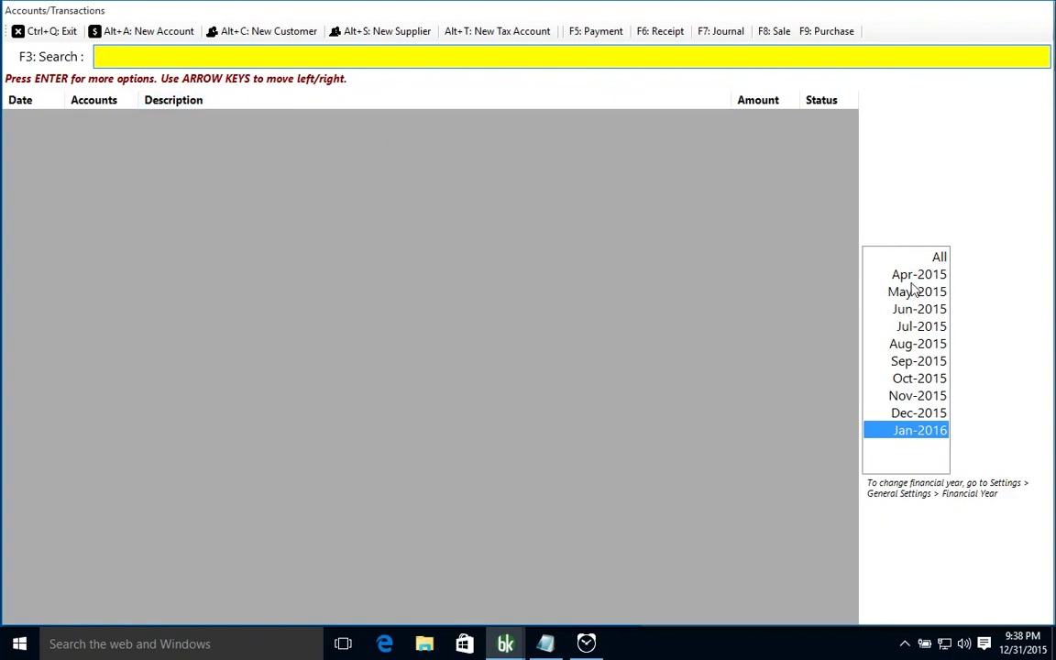
key(Right)
key(Up)
Start a receipt voucher for the first customer's invoice INV2 from the invoice list.
key(Down)
key(Up)
key(Down)
key(Return)
key(Down)
key(Down)
key(Down)
key(Return)
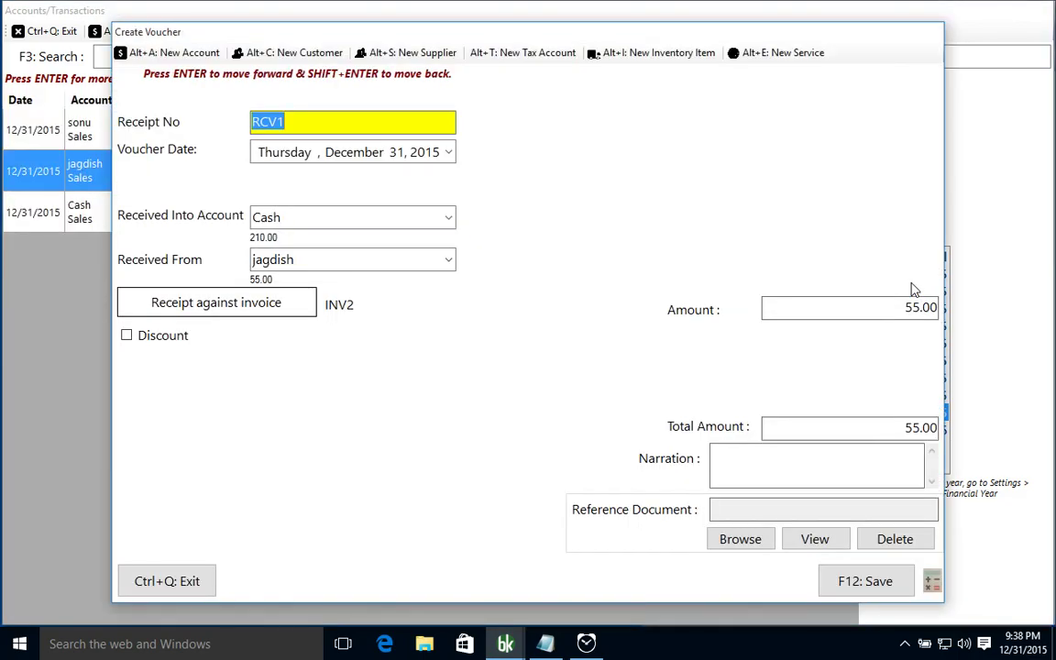
Receive the payment into Cash and apply it against INV2 with 55 as the amount to pay.
key(Return)
key(Return)
key(Return)
key(Return)
key(Return)
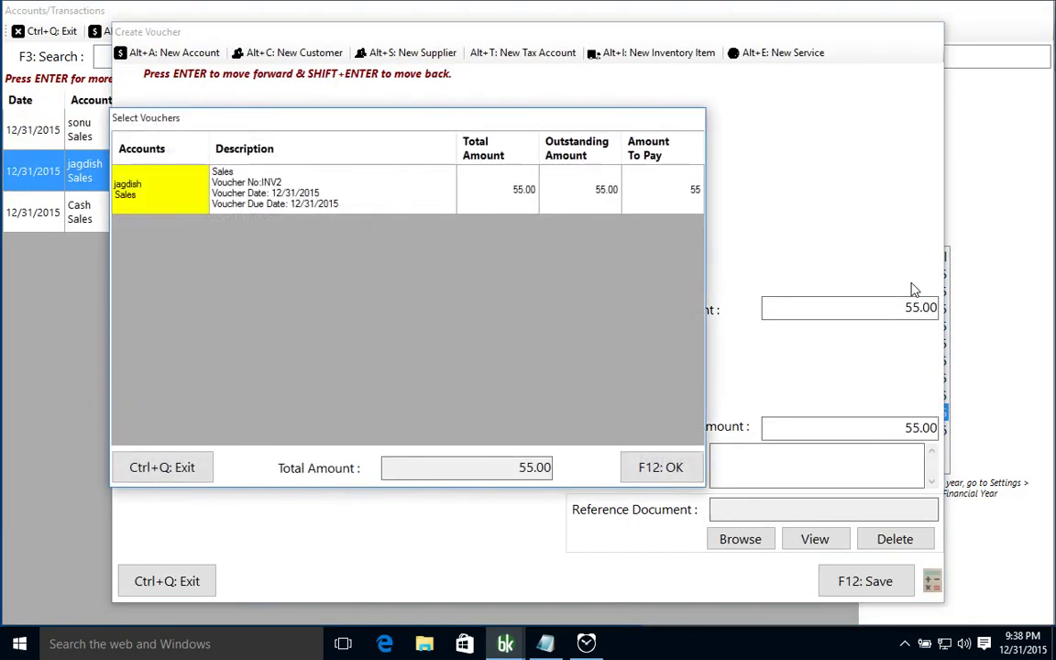
key(Return)
key(Return)
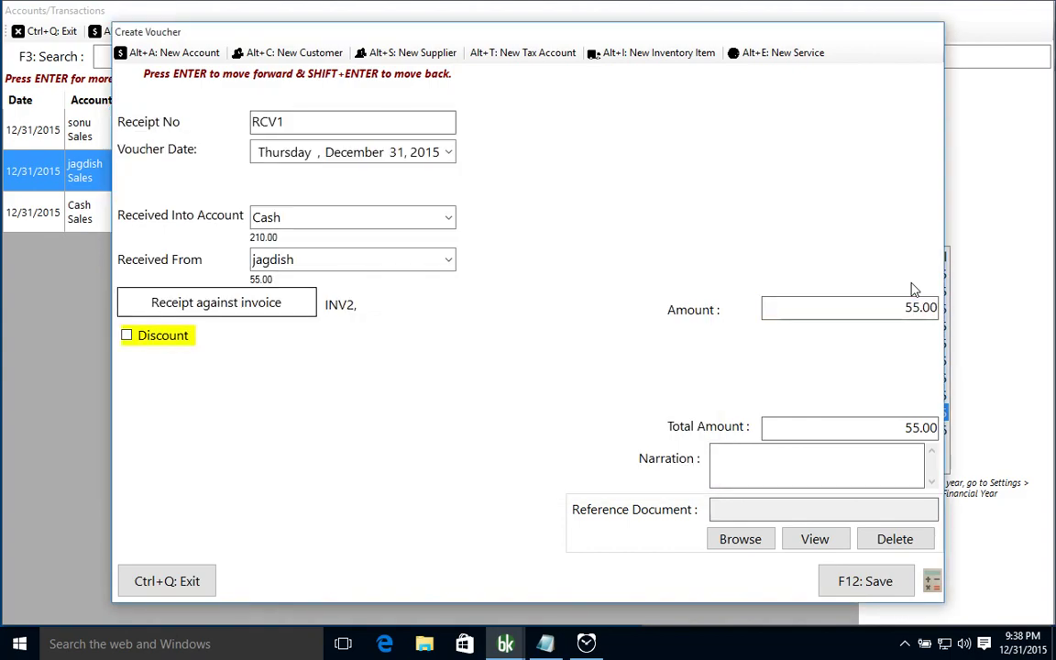
Enable a discount on the receipt using the Discount given account and set its amount to 5.
key(space)
click(571, 334)
click(471, 393)
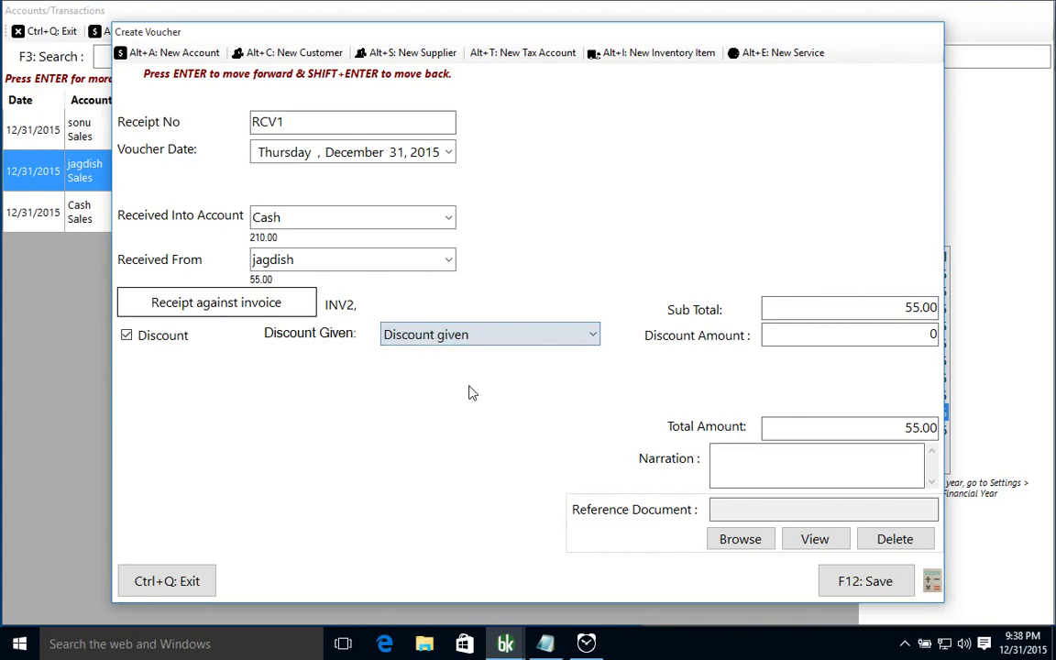
key(Return)
text(5)
key(Return)
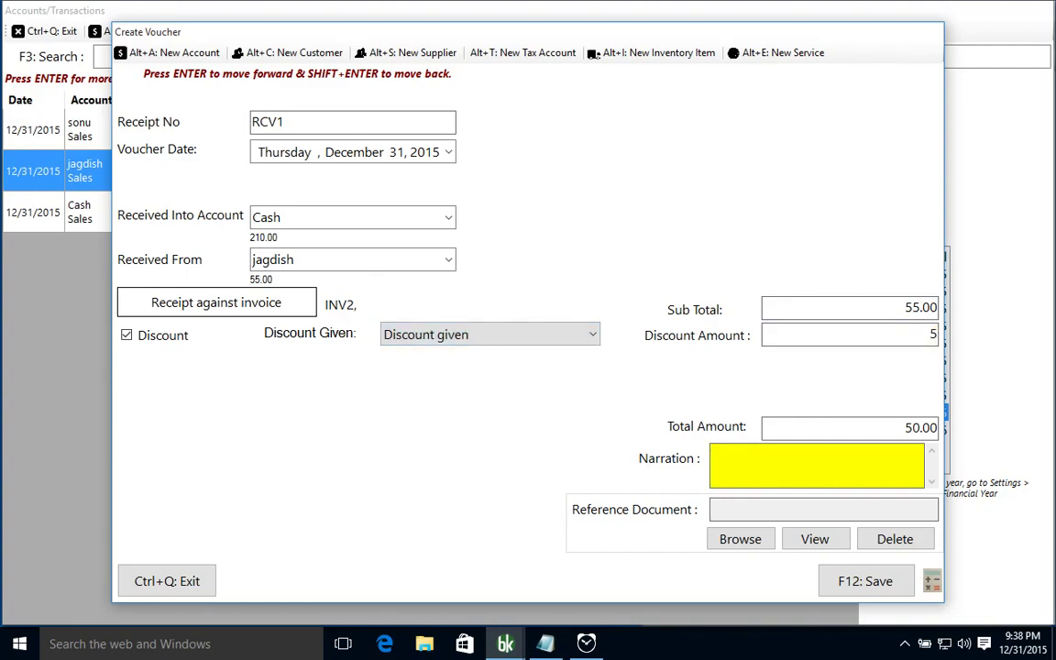
Save the receipt for INV2 and start a receipt voucher for the second customer's invoice INV3.
key(F12)
key(Return)
key(Down)
key(Up)
key(Return)
key(Down)
key(Down)
key(Return)
Apply the Cash receipt of 110 against INV3 and save it, returning to the Transactions screen.
key(Return)
key(Return)
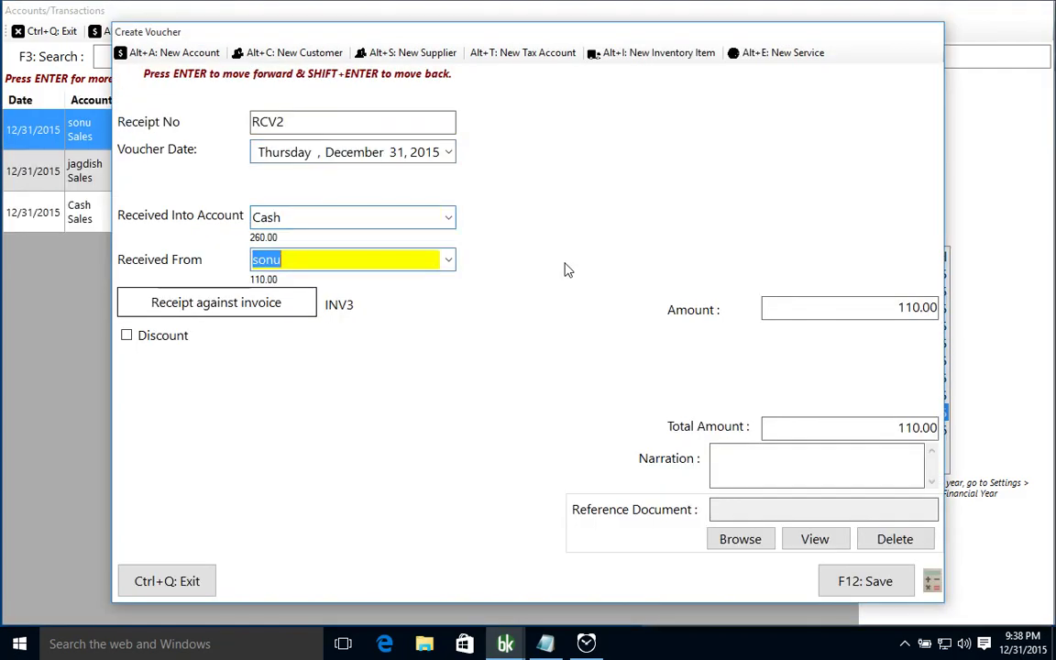
key(Return)
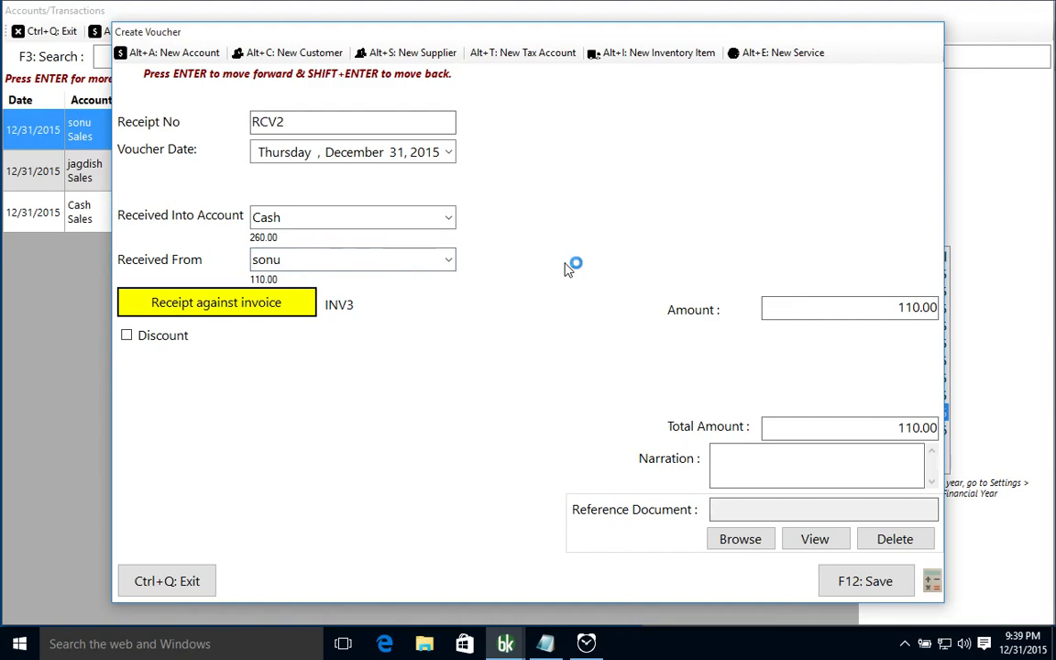
key(Return)
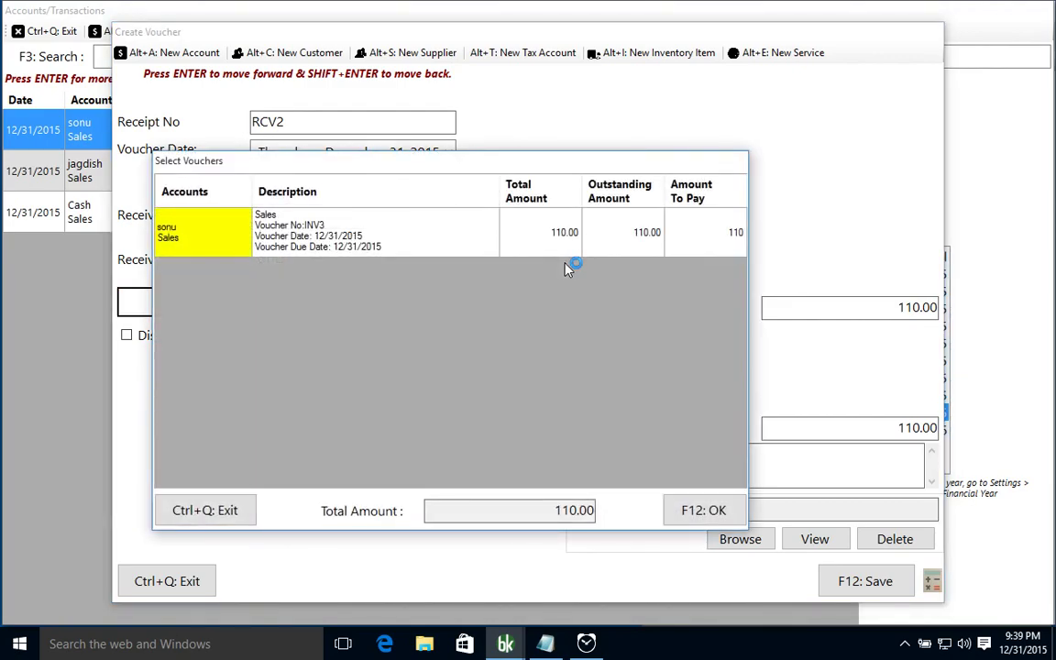
key(F12)
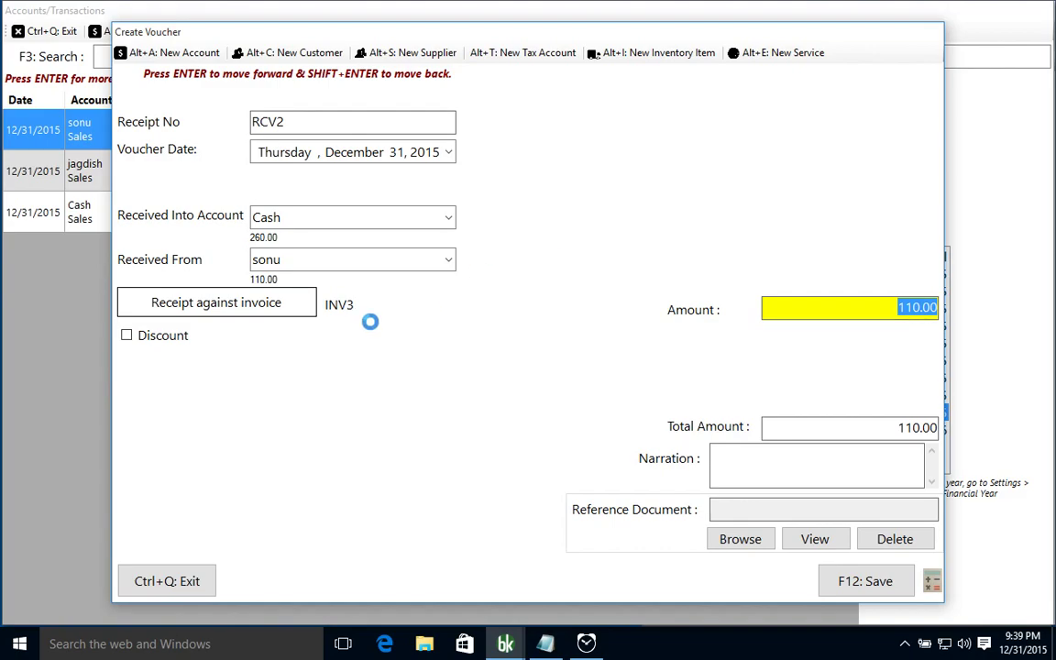
key(Return)
key(Escape)
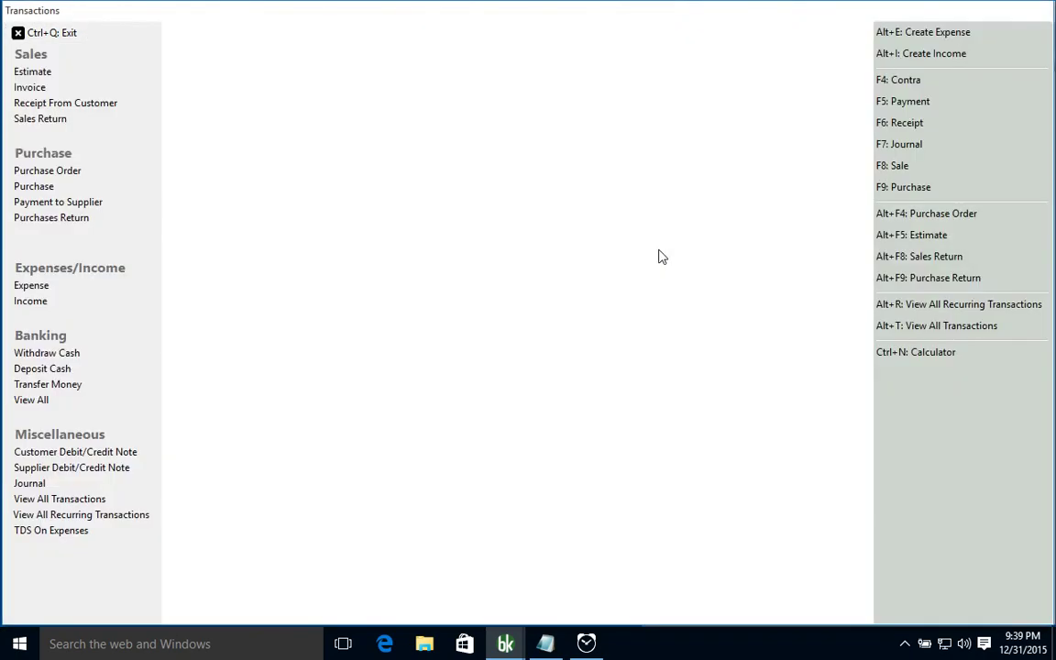
Open the list of all transactions for Dec-2015 and examine the recorded receipts, sales and purchases with their payment status.
key(Up)
key(Up)
key(Up)
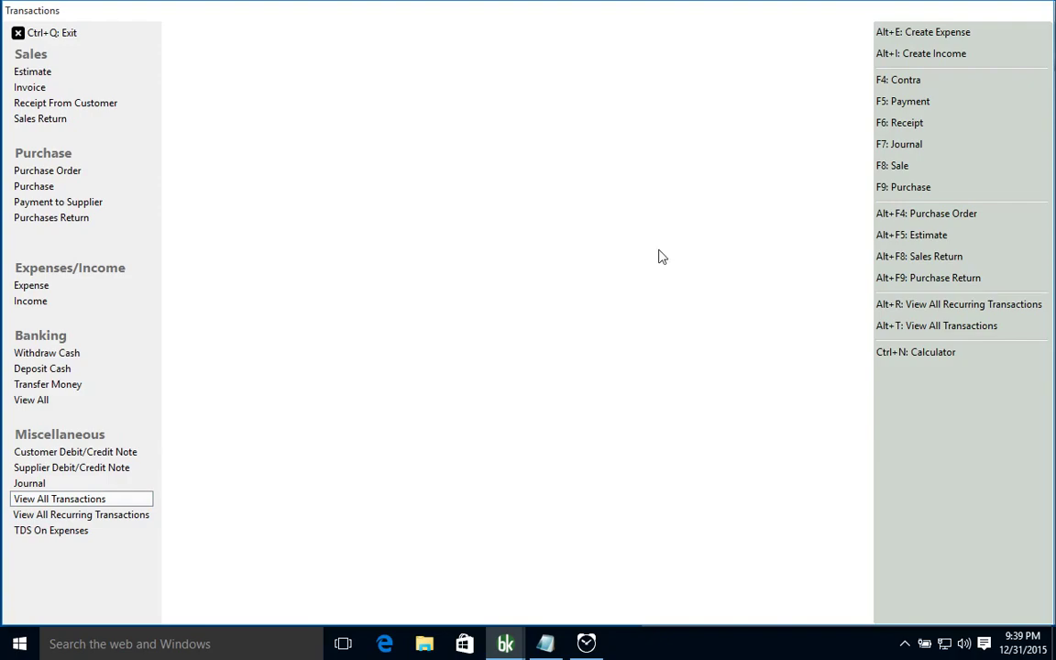
key(Return)
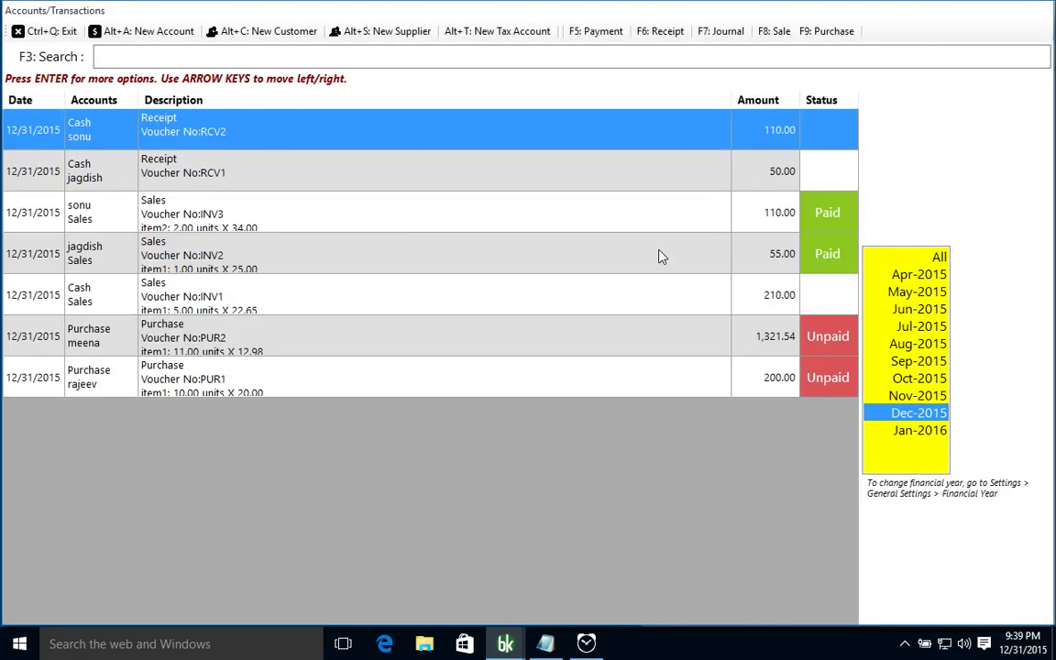
key(Left)
key(Down)
key(Down)
key(Down)
key(Down)
key(Down)
key(Down)
key(Up)
key(Up)
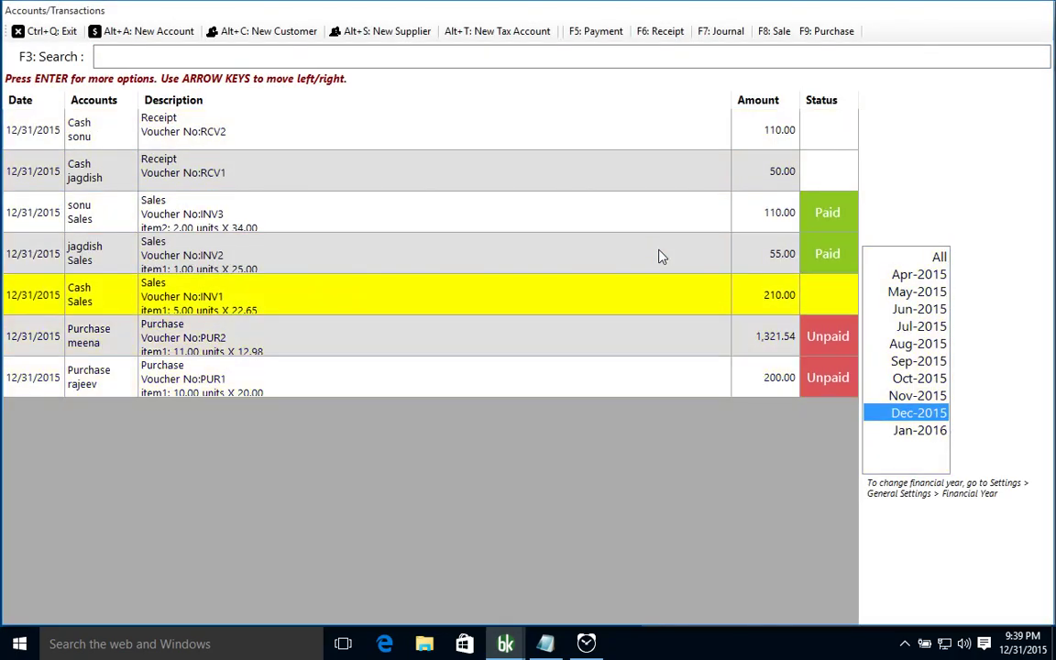
key(Escape)
Switch to the Notepad task list and review the task about paying salary to two employees.
click(545, 644)
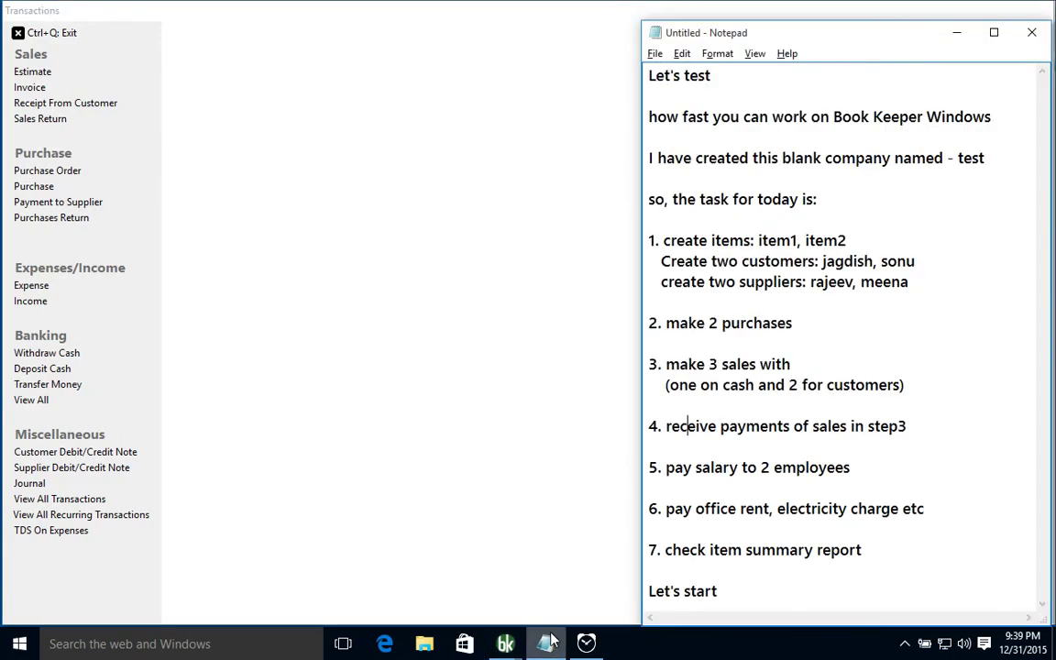
drag(873, 459, 681, 467)
click(894, 464)
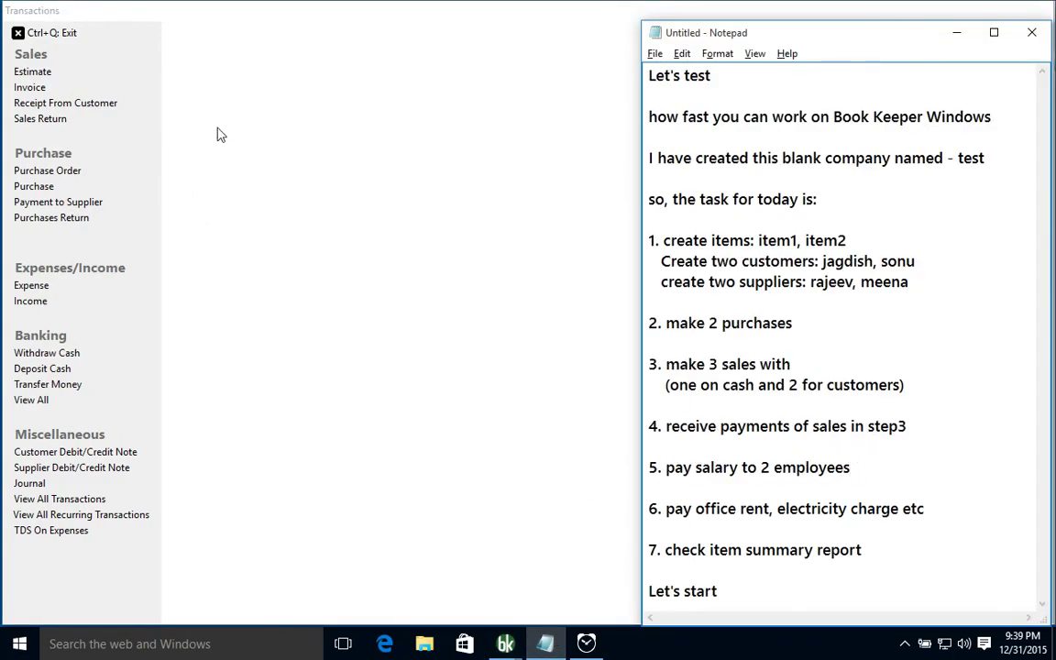
Start a new expense voucher and create a Direct Expenses account named salary-emp1 from it.
click(61, 290)
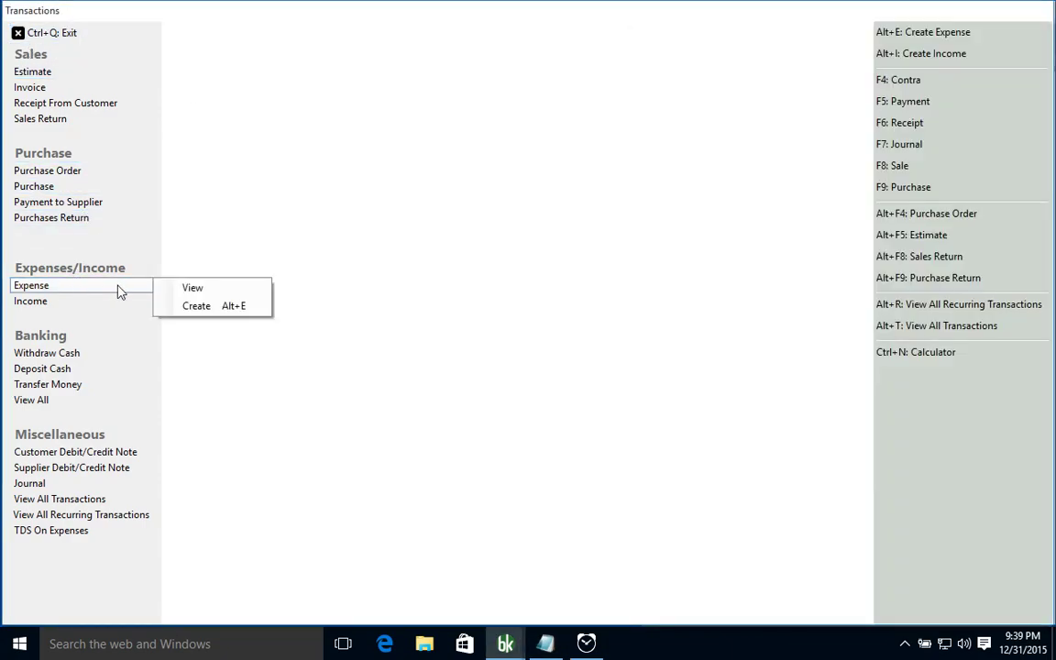
click(194, 305)
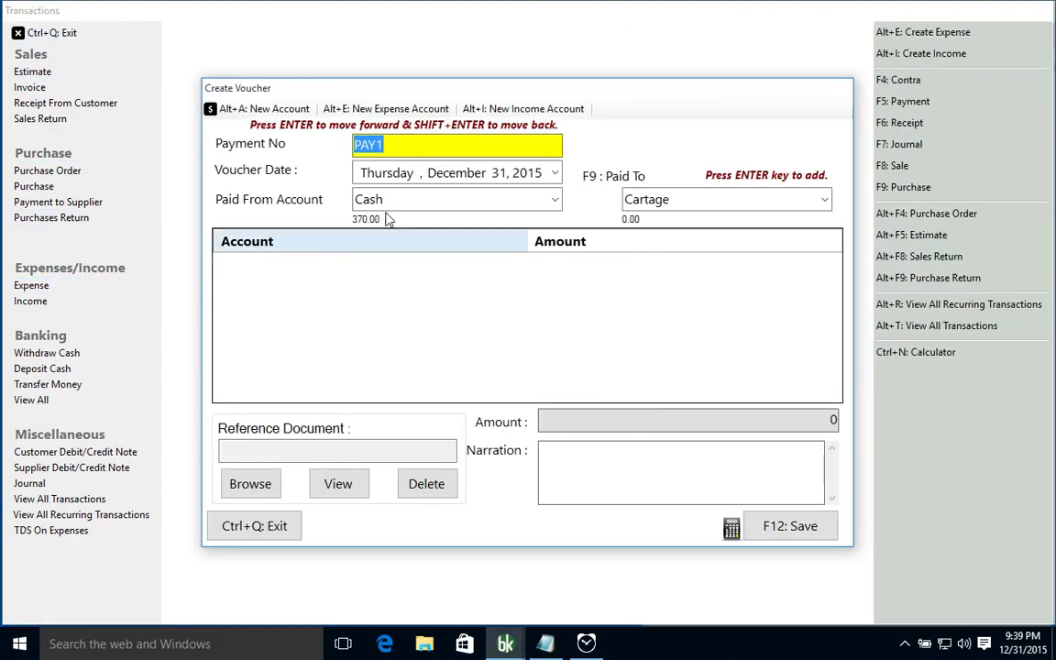
click(691, 202)
click(441, 108)
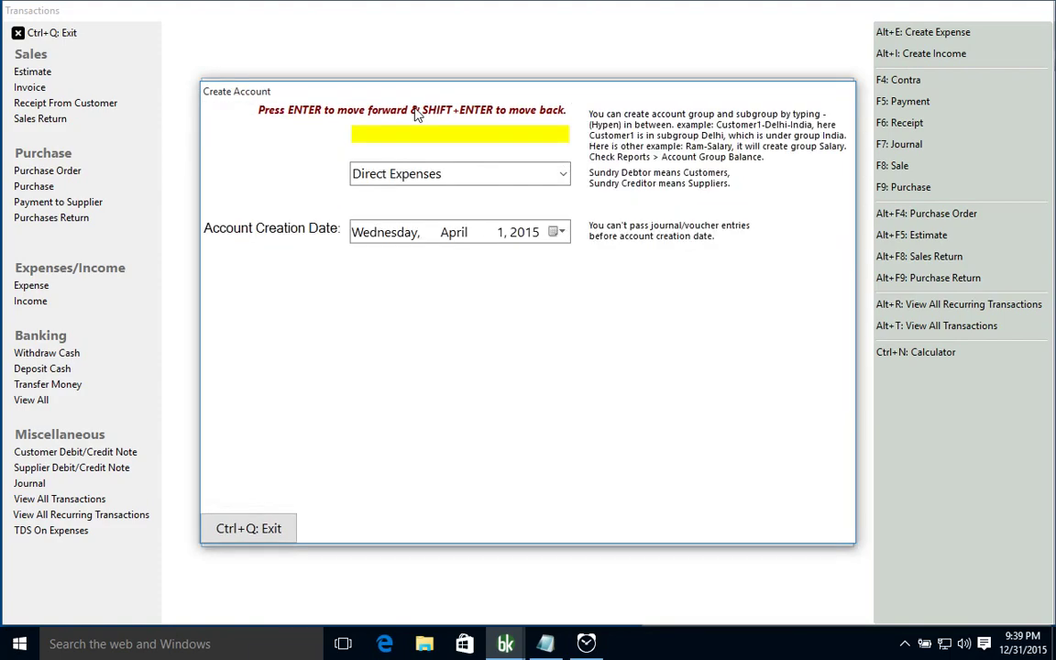
text(salary-)
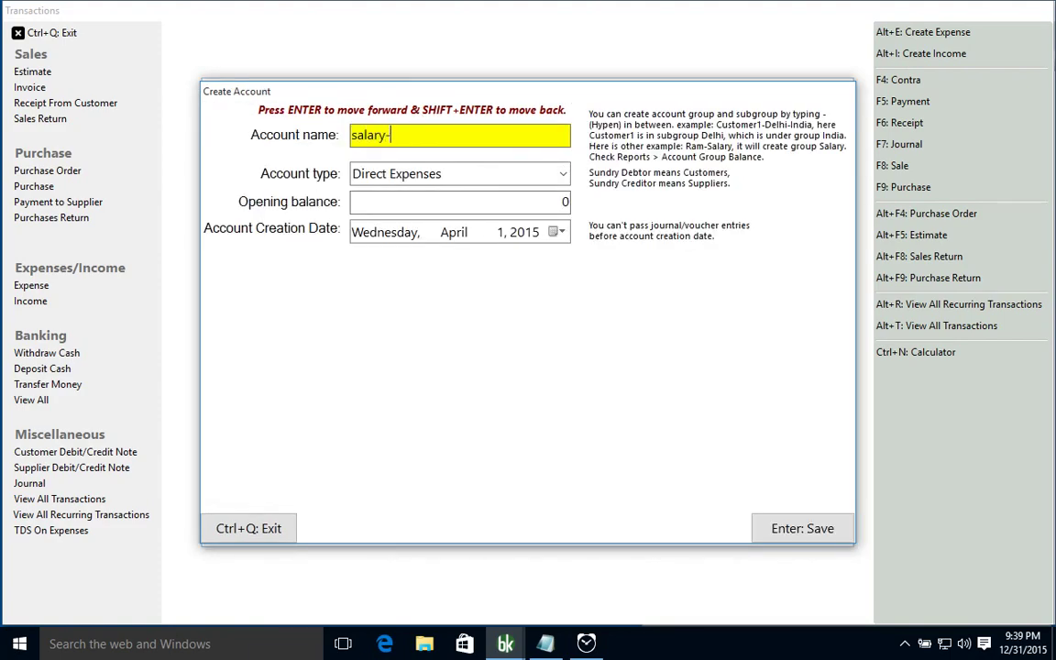
key(Return)
key(Return)
key(Return)
key(Return)
key(Return)
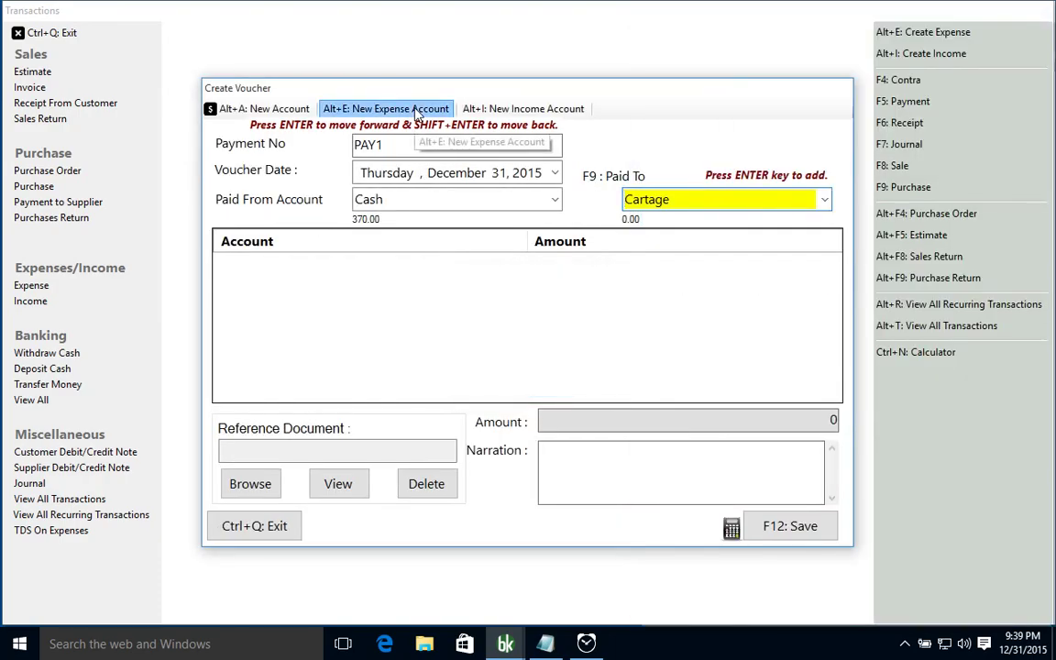
Create a second Direct Expenses account named salary-emp2 for the other employee.
click(417, 112)
text(sal)
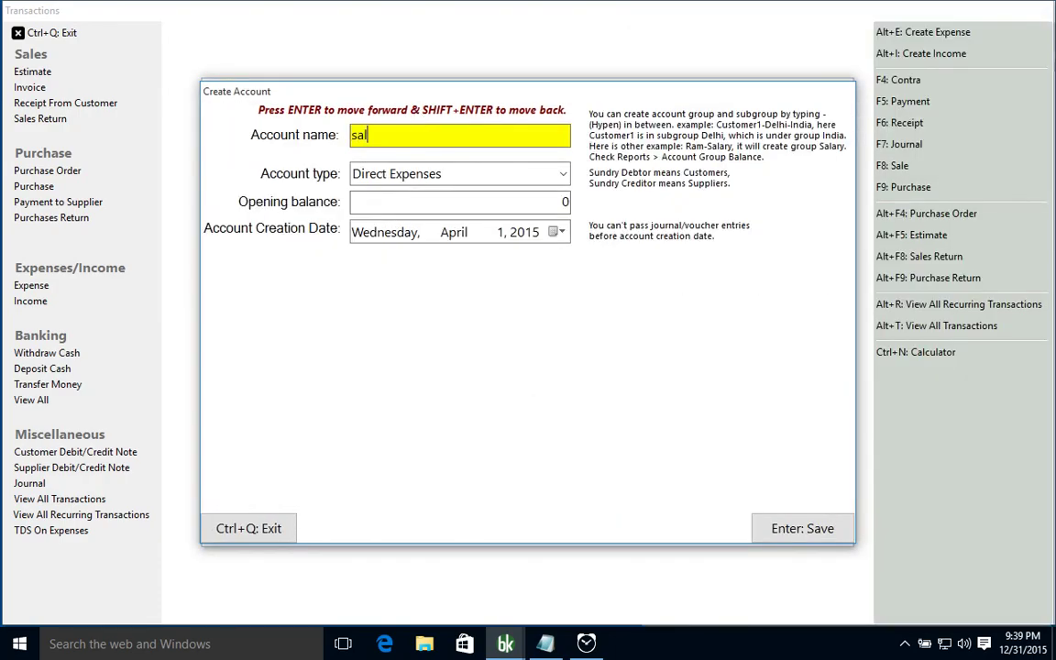
key(Return)
key(Return)
key(Return)
key(Return)
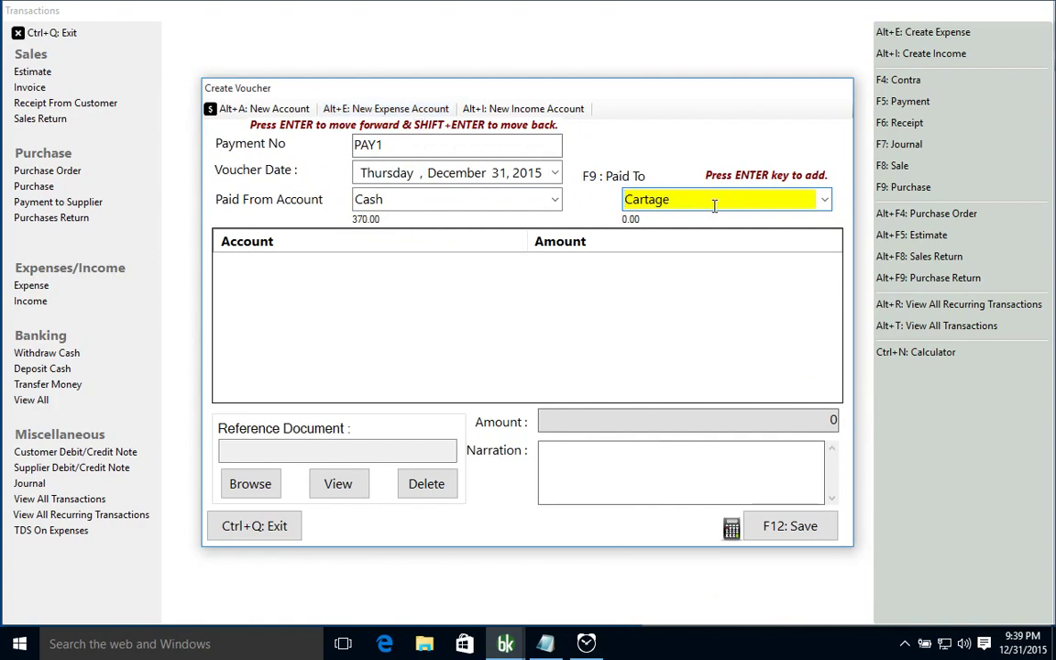
Add salary-emp1 to expense voucher PAY1, paid from Cash, with an amount of 10000.
text(salary-emp1)
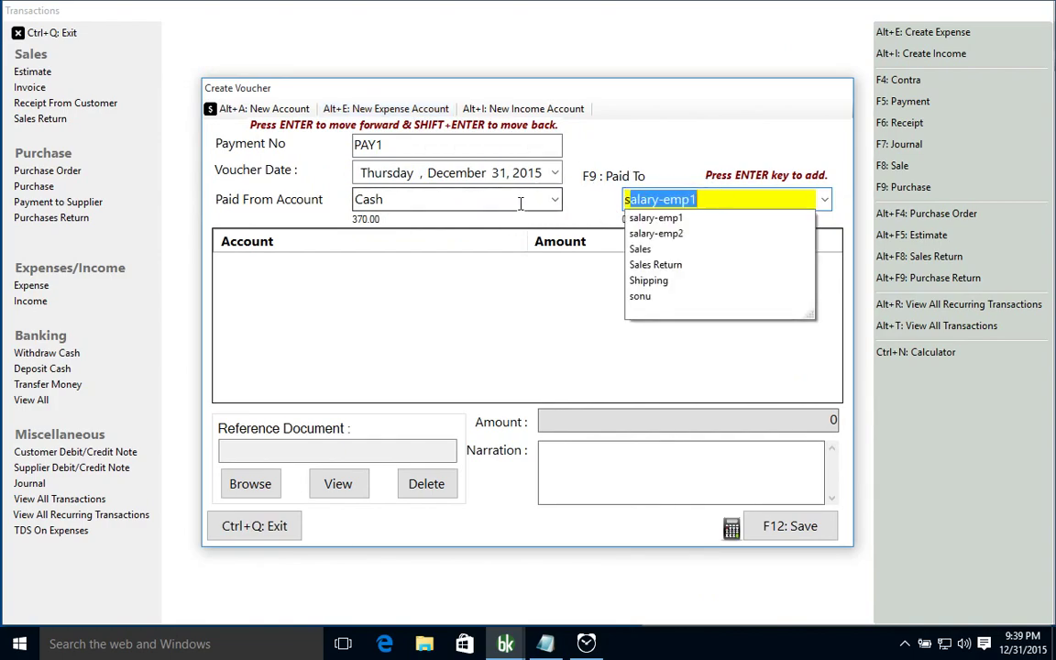
key(Return)
text(100000)
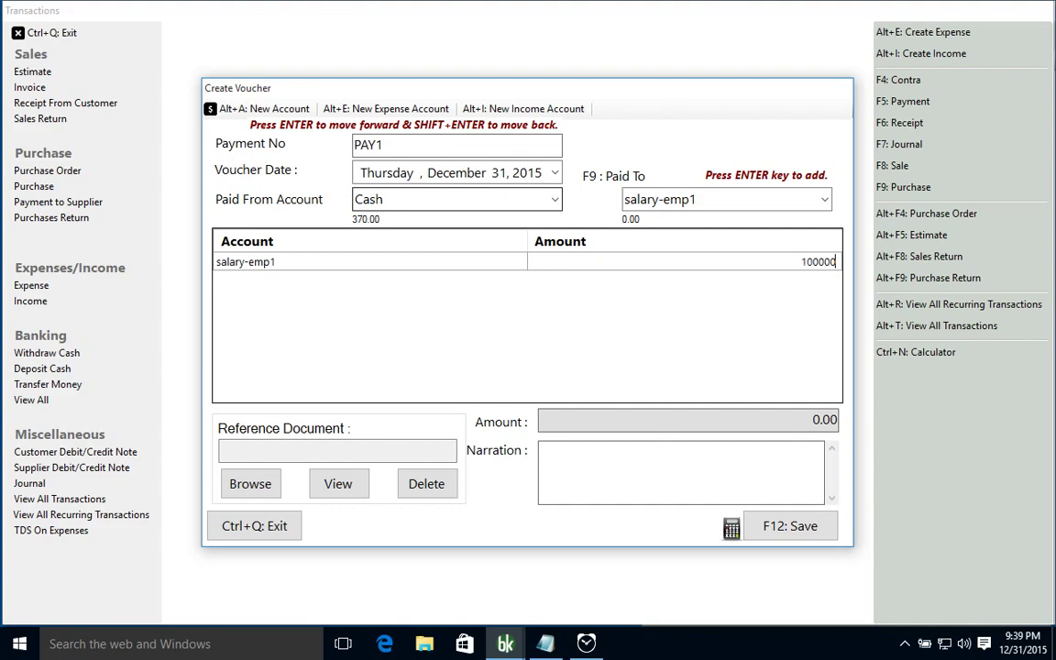
key(BackSpace)
key(Return)
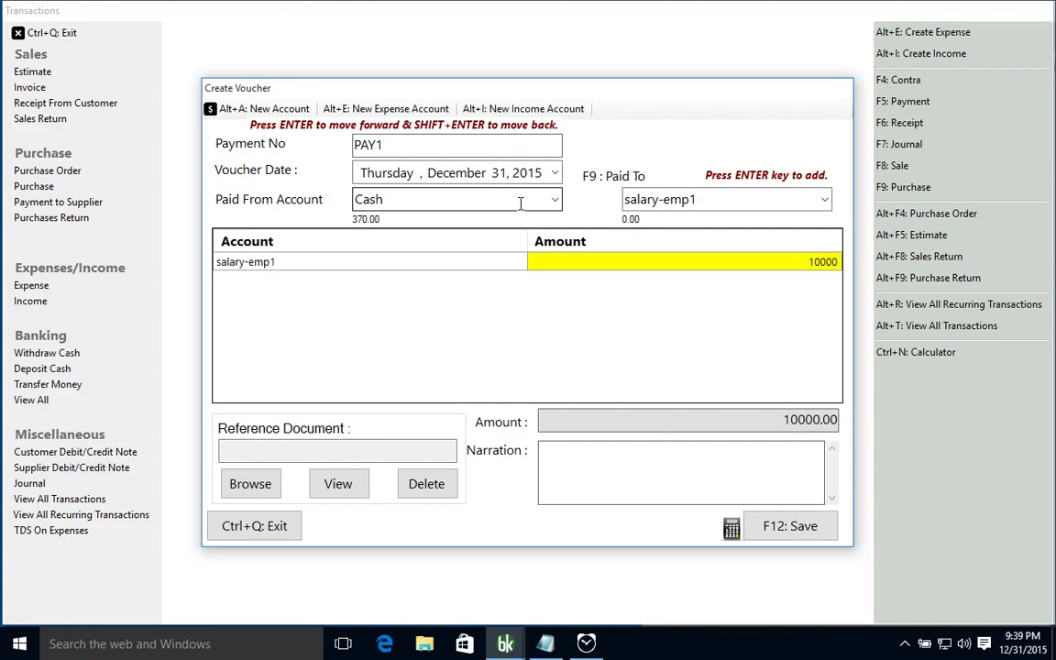
Add salary-emp2 with an amount of 7000 to the salary voucher and save it.
click(738, 195)
text(s)
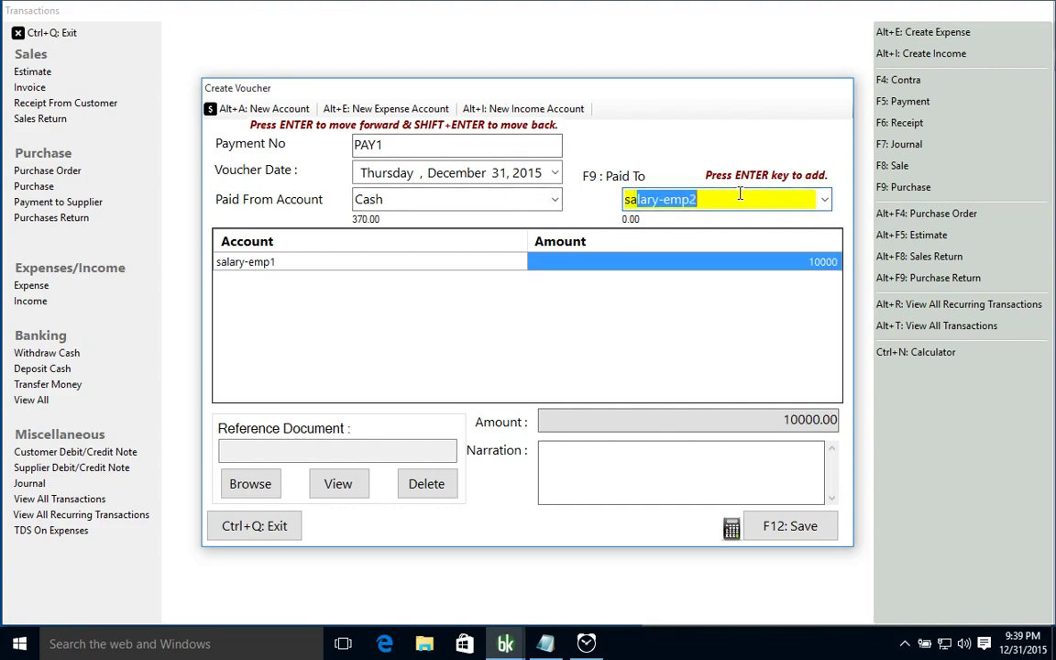
key(Down)
key(Return)
key(Return)
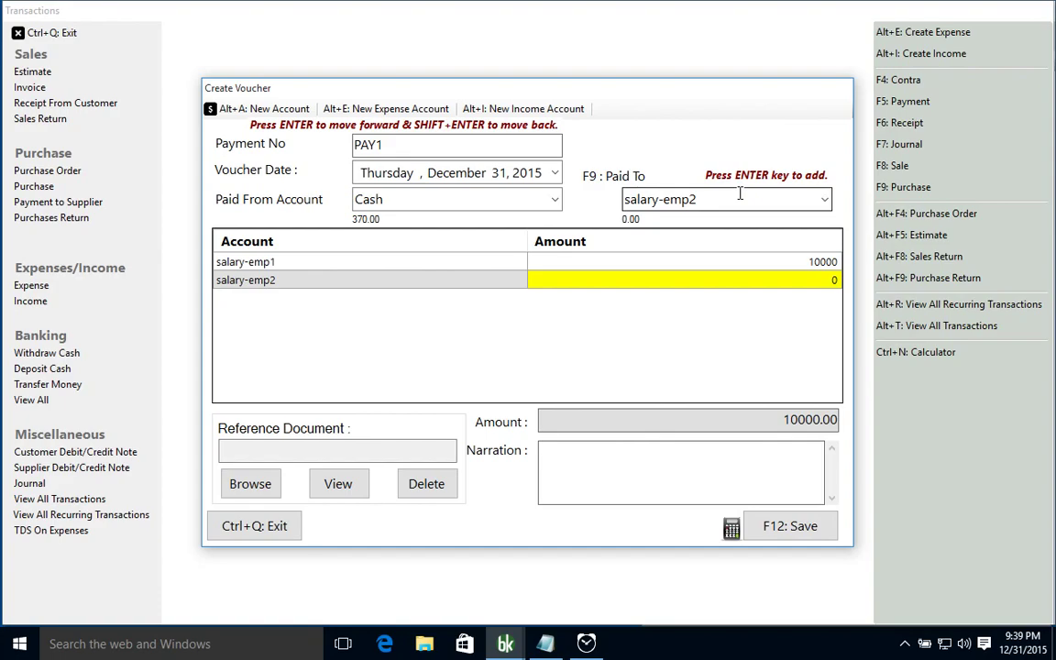
text(7000)
key(Return)
key(F12)
key(Return)
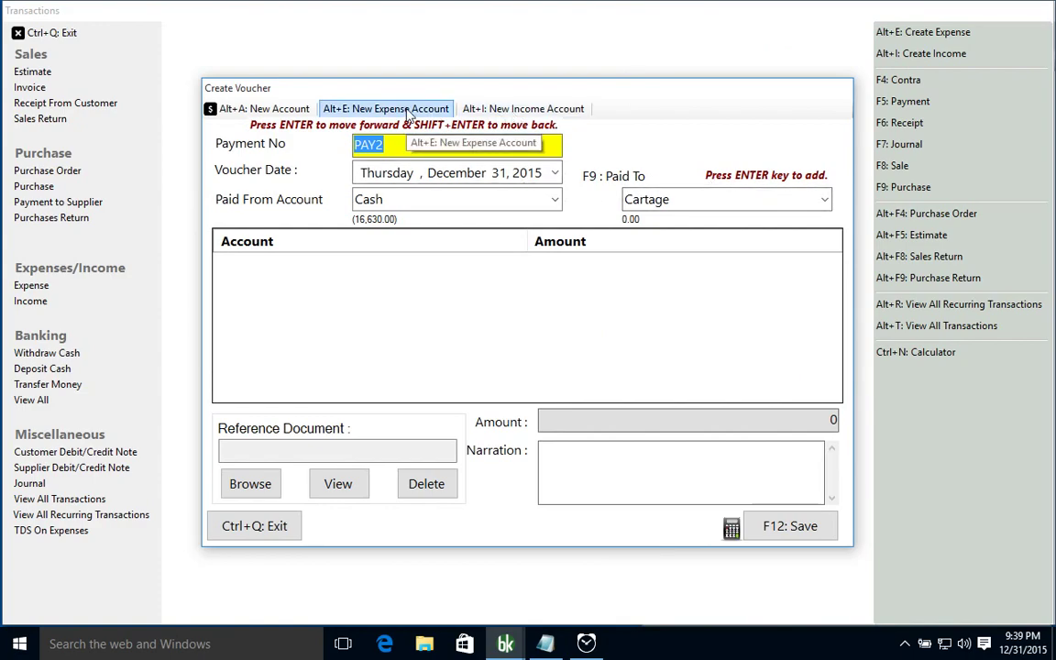
Create a Direct Expenses account named office-rent from the new payment voucher.
click(365, 108)
text(off)
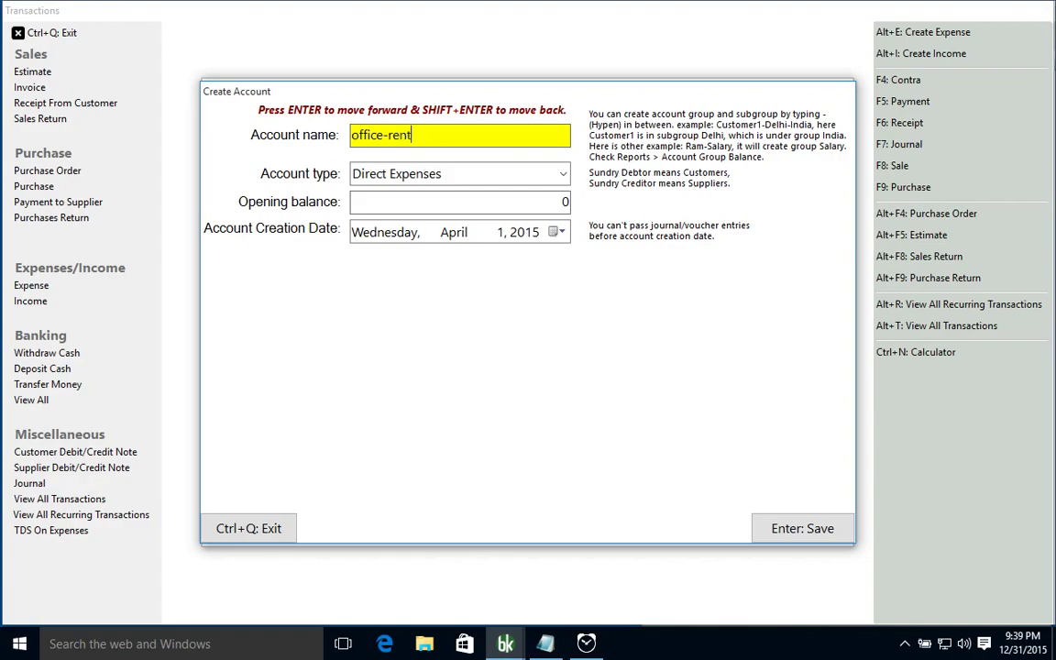
text(ice-rent)
key(Return)
key(Return)
key(Return)
key(Return)
key(Return)
key(Return)
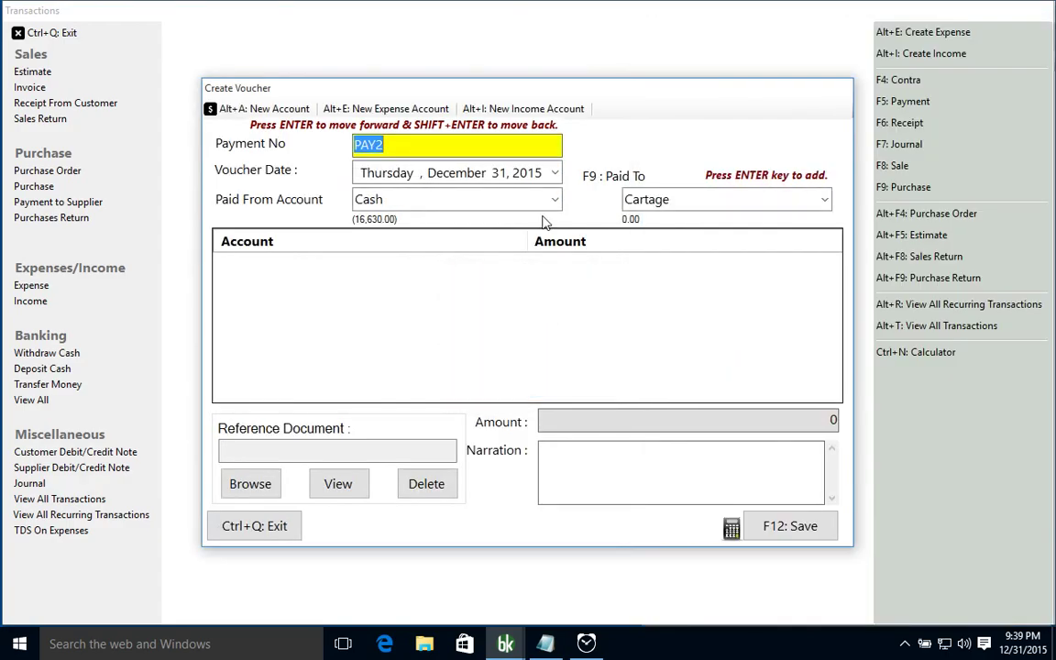
Create a Direct Expenses account named electricity charge.
click(383, 108)
text(electricity charge)
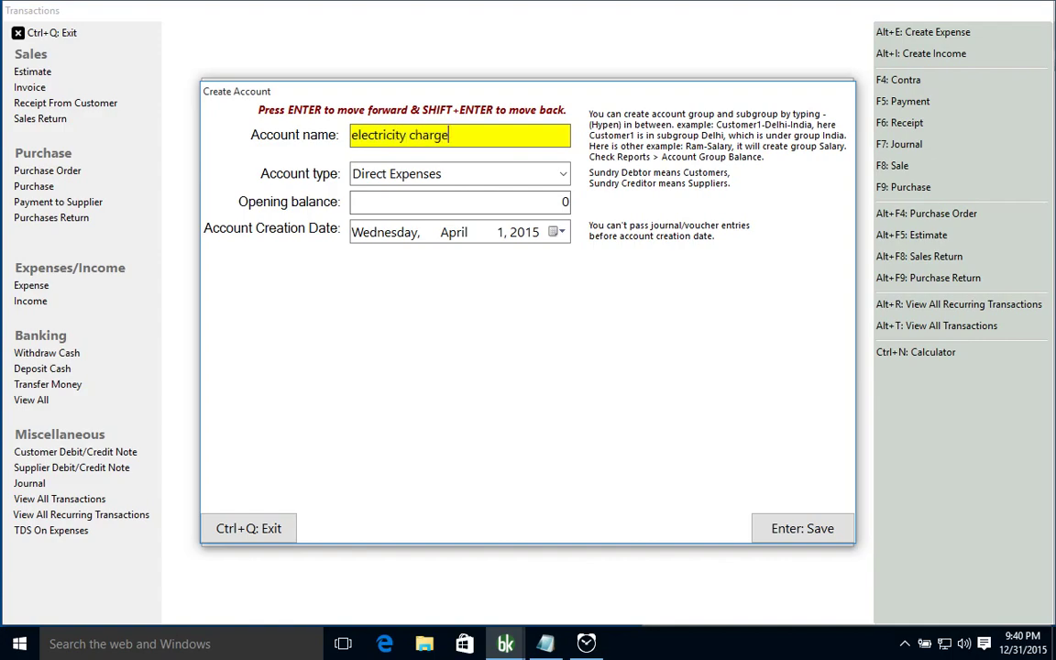
key(Return)
key(Return)
key(Return)
key(Return)
key(Return)
key(Return)
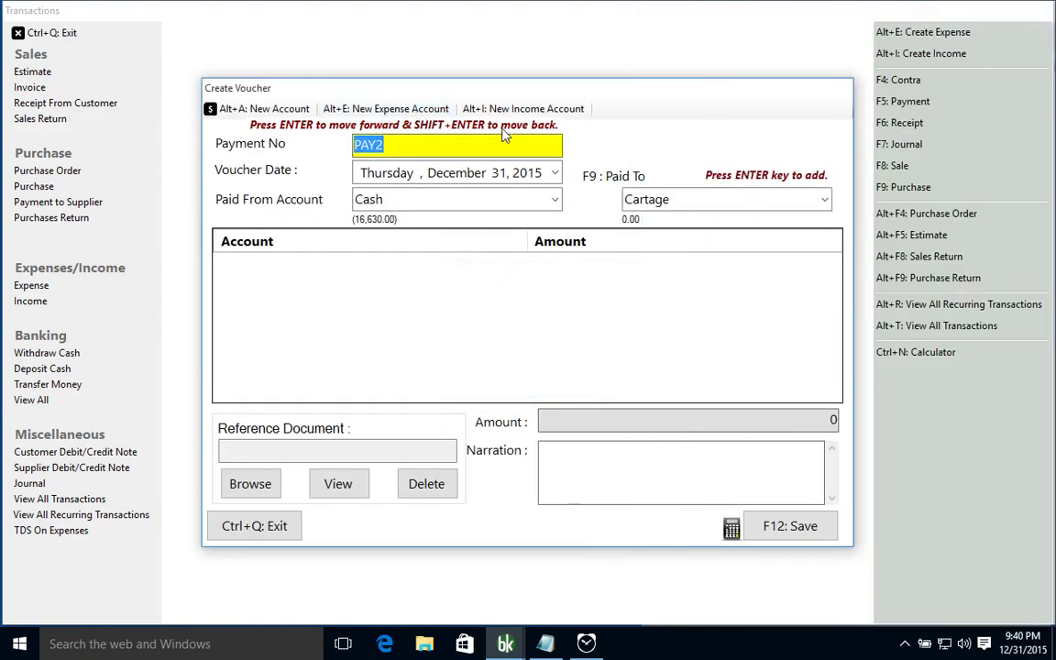
Add office-rent to expense voucher PAY2, paid from Cash, with an amount of 7000.
click(707, 197)
text(office-rent)
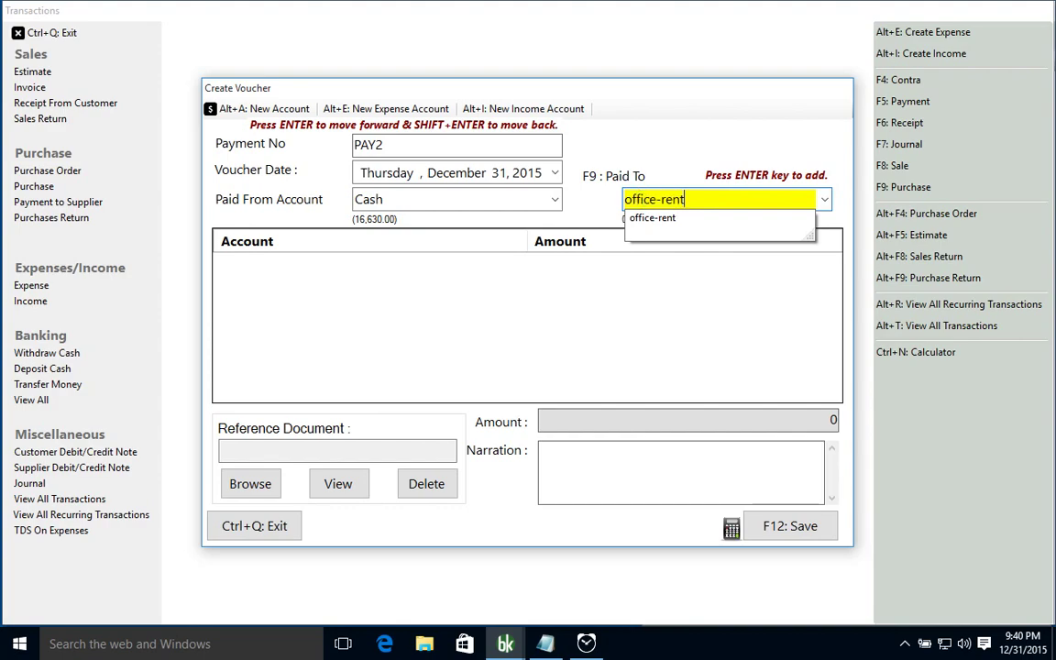
key(Return)
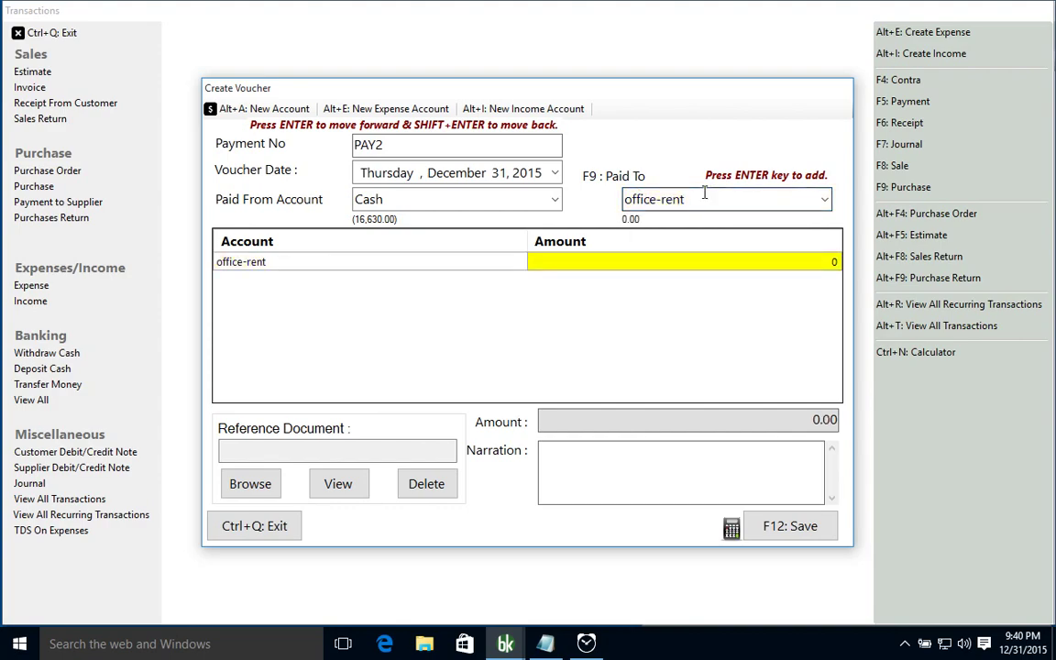
text(7000)
key(Return)
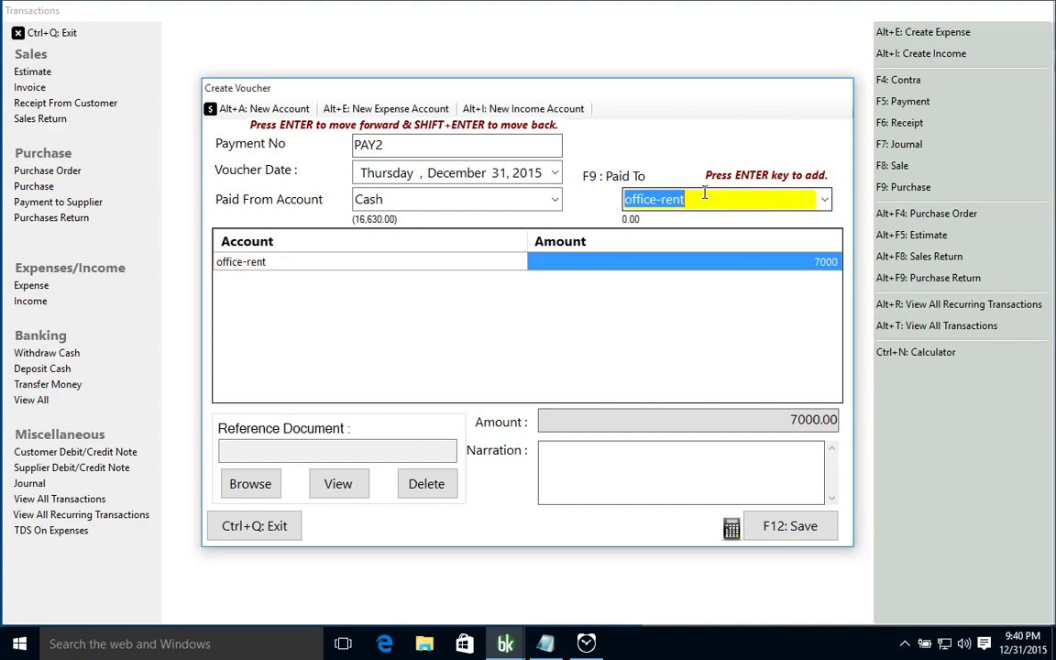
Add electricity charge with an amount of 5000 to the voucher, save it and close the voucher window.
text(electricity charge)
key(Return)
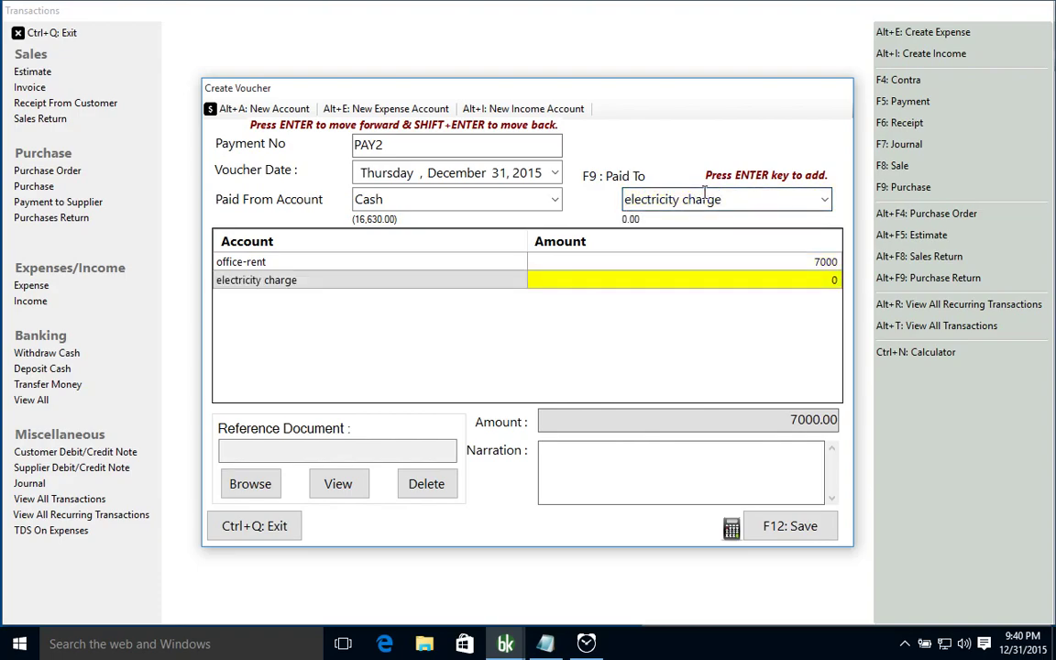
key(Return)
key(F12)
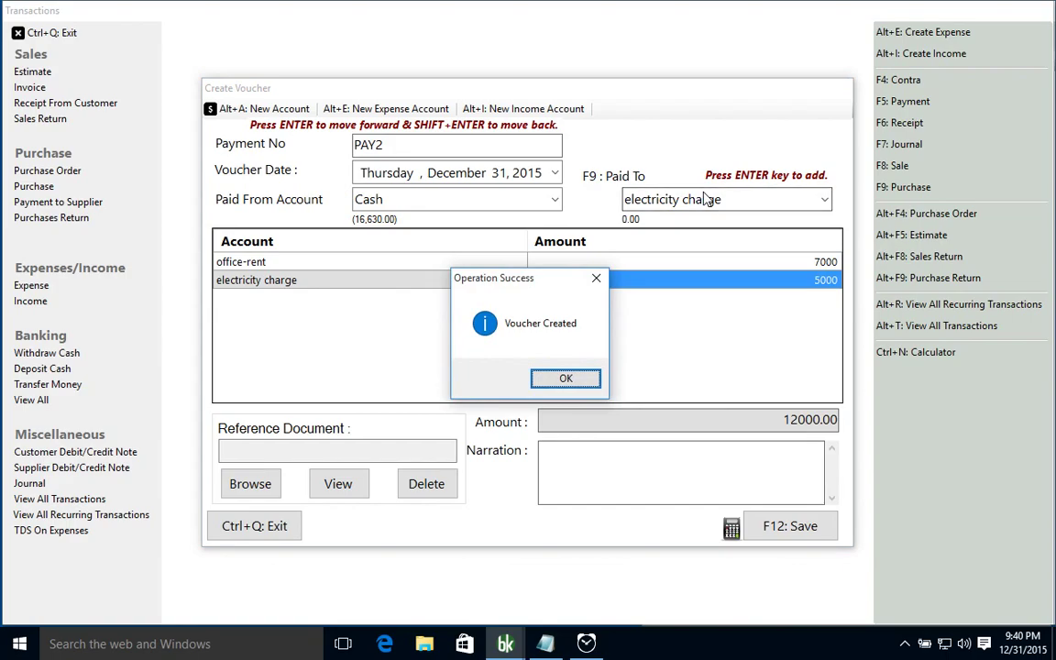
key(Return)
click(241, 525)
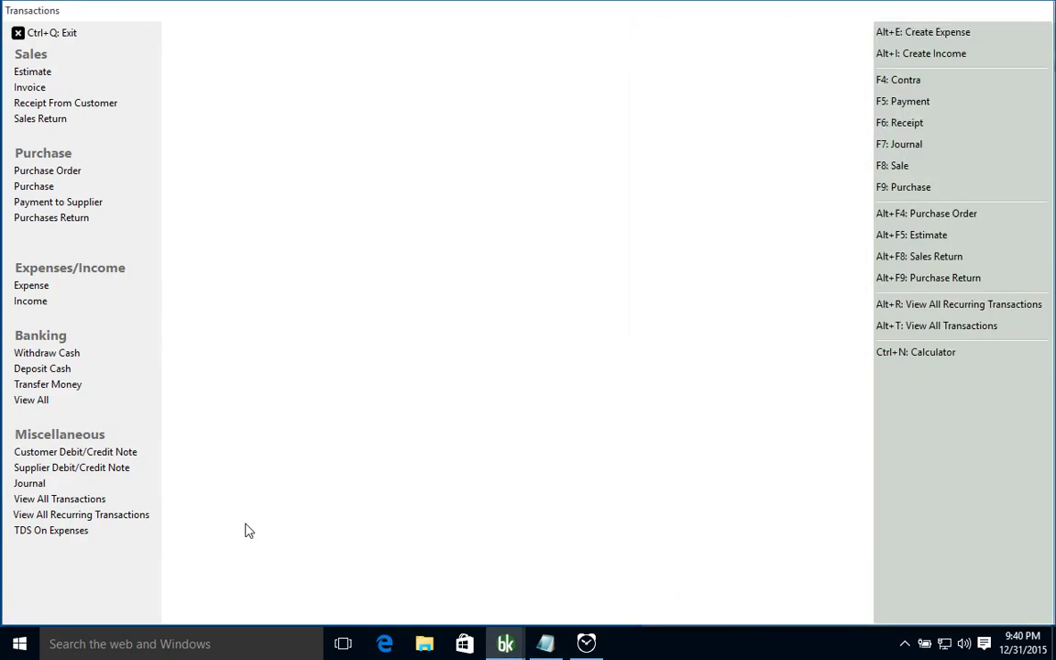
Review the summary report task in the Notepad list, then return to Book Keeper's main screen and open Other Reports.
click(561, 646)
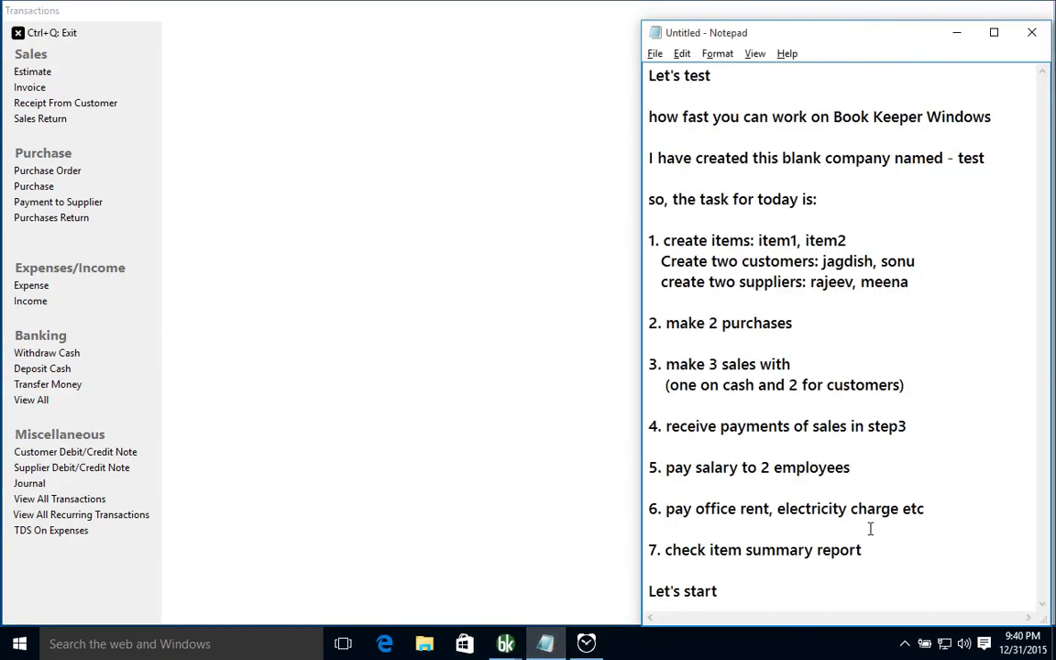
drag(857, 550, 745, 550)
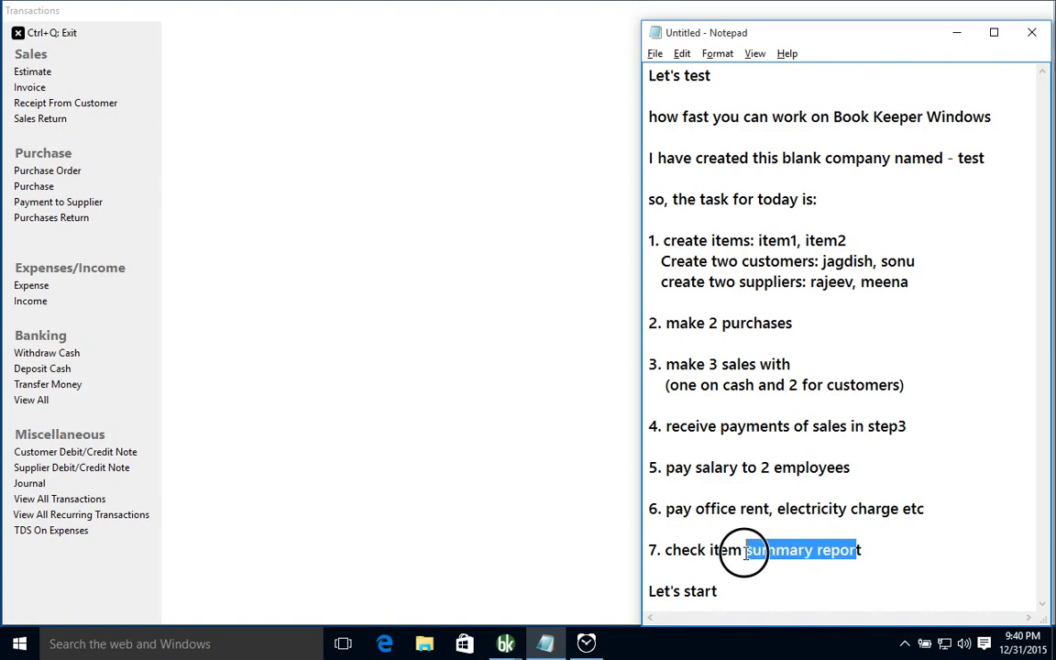
click(77, 39)
click(77, 39)
key(Down)
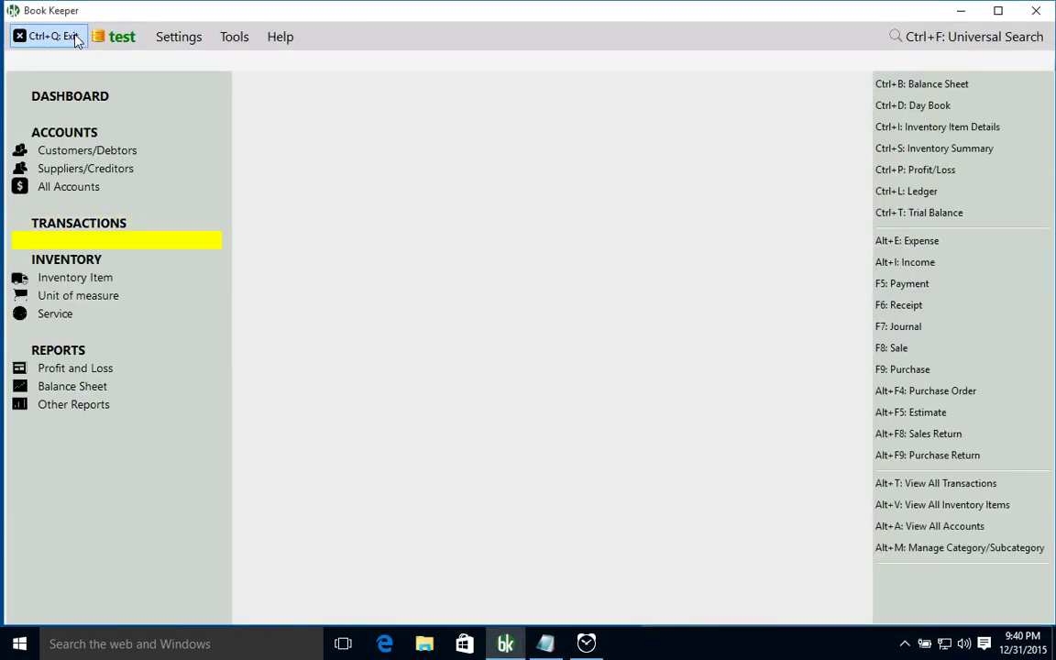
key(Down)
key(Down)
key(Down)
key(Down)
key(Down)
key(Return)
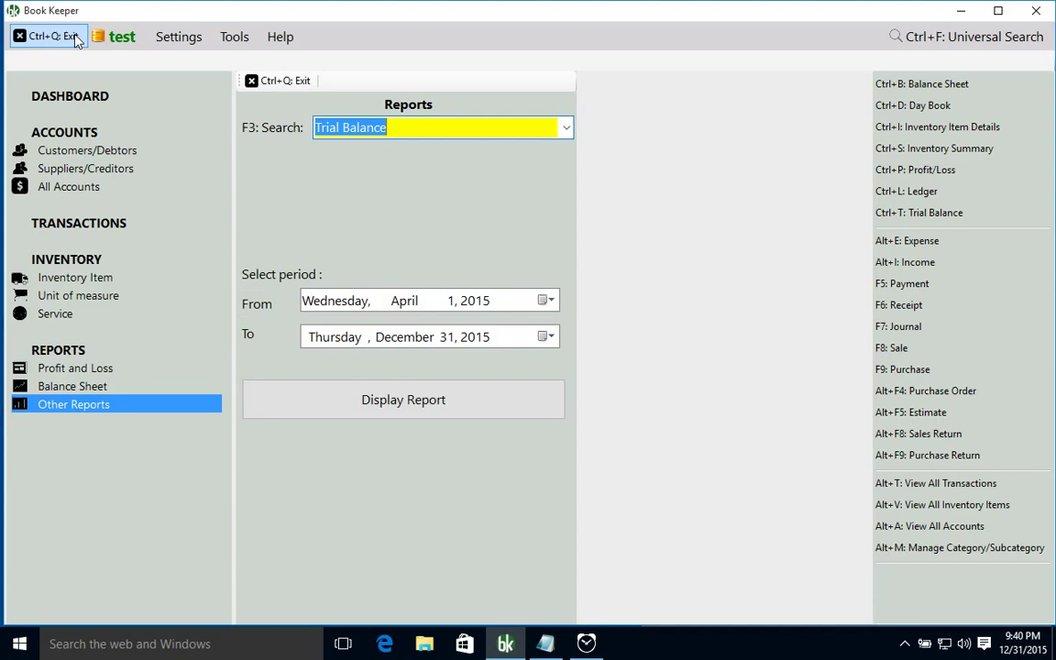
Display the Inventory Summary report as of December 31, 2015 and examine the closing units and values per item.
text(inv)
key(Down)
key(Down)
key(Down)
key(Return)
key(Tab)
key(Tab)
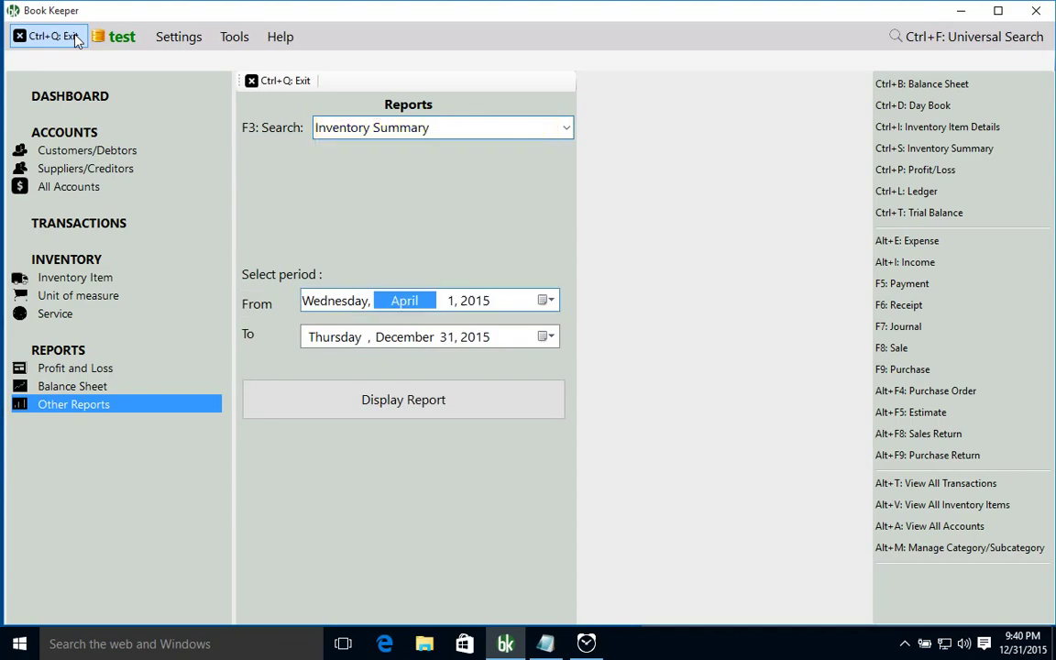
key(Tab)
key(Return)
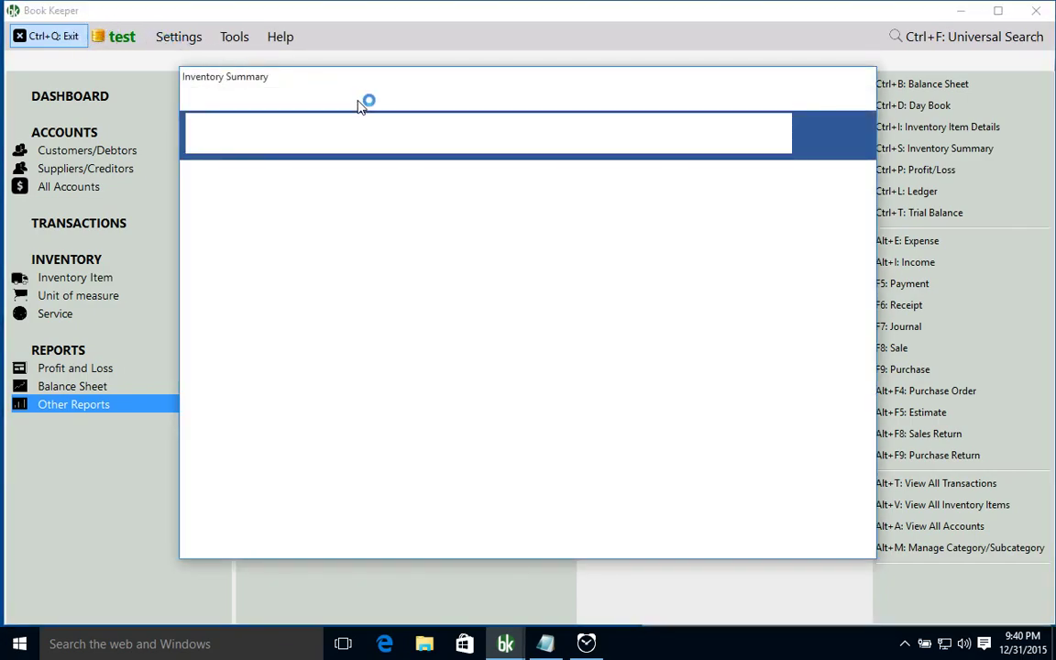
drag(597, 79, 589, 61)
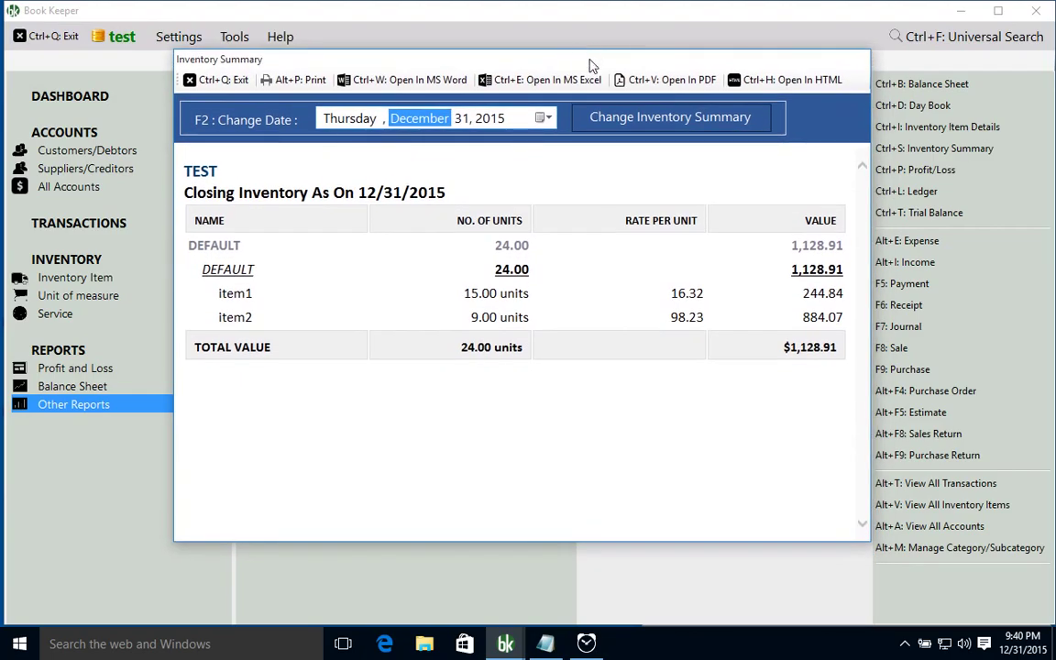
Switch to Alarms & Clock and pause the running stopwatch.
click(586, 643)
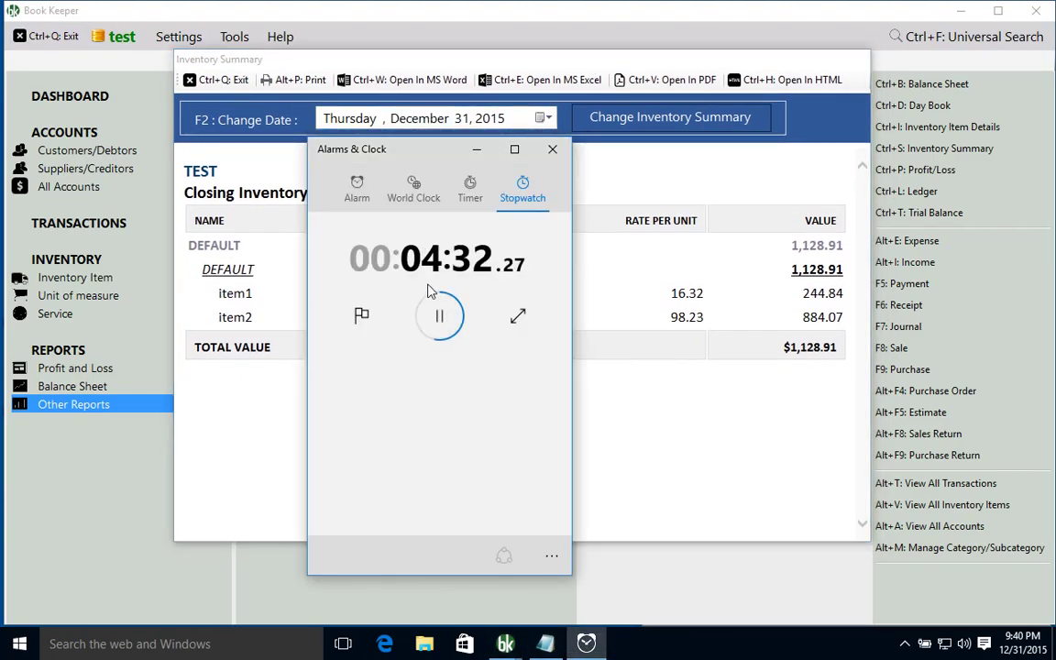
click(439, 315)
In the Notepad task list, add "7 tasks - 4.30 minutes" below "Let's start", followed by ":)" a few lines further down.
click(546, 642)
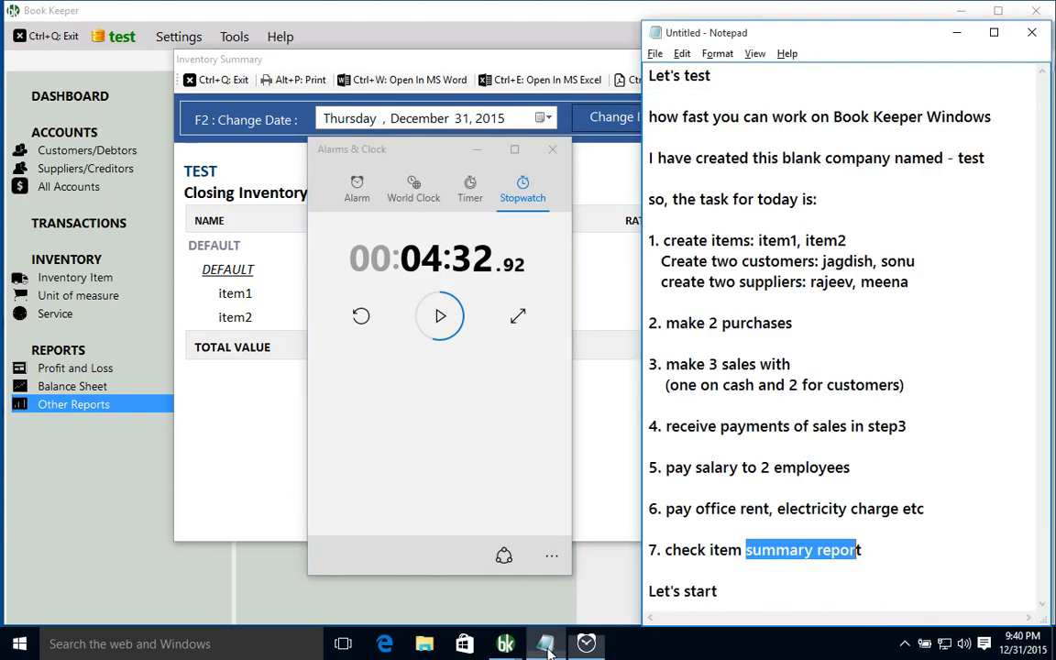
click(820, 593)
key(Return)
key(Return)
key(Return)
key(Return)
key(Return)
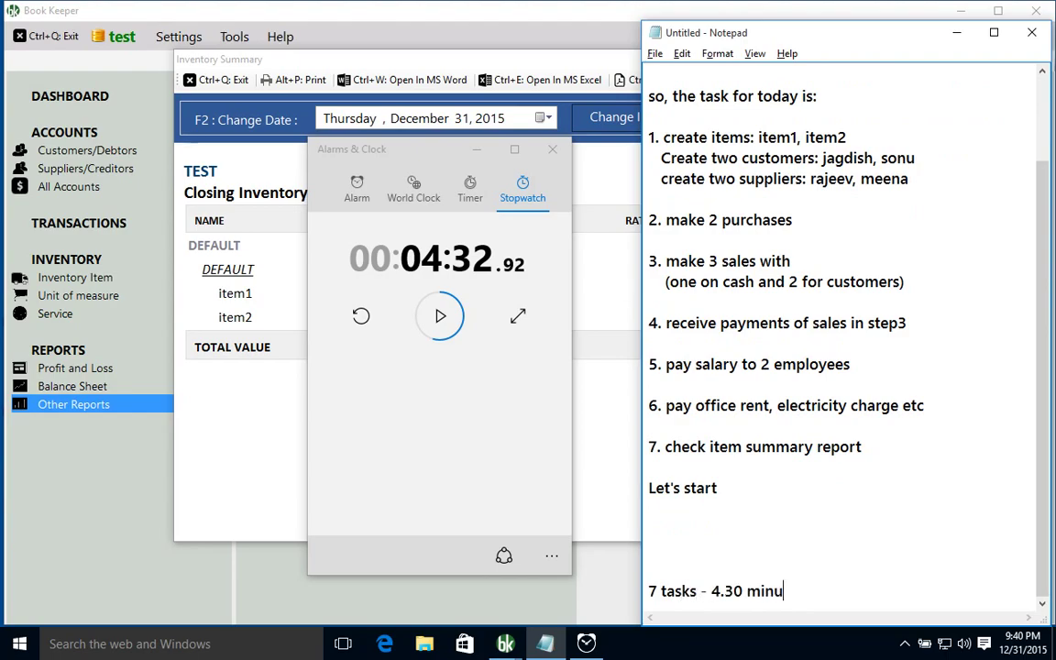
key(Return)
key(Return)
key(Return)
text(:))
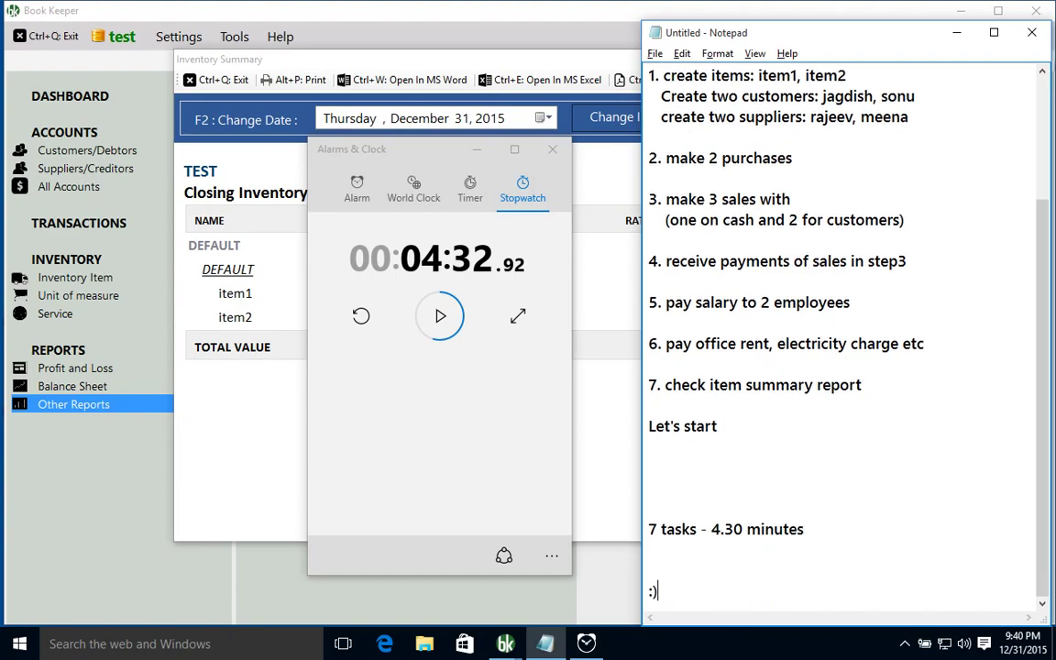